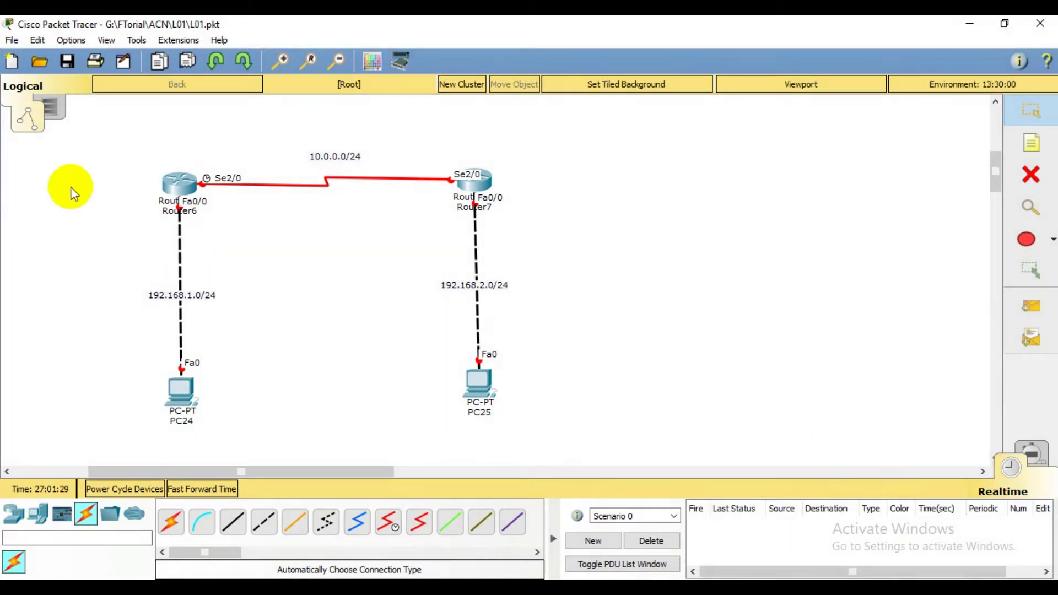
Highlight the 192.168.1.0/24, 10.0.0.0/24 and 192.168.2.0/24 subnet labels one by one, then deselect.
drag(68, 132, 618, 444)
click(761, 285)
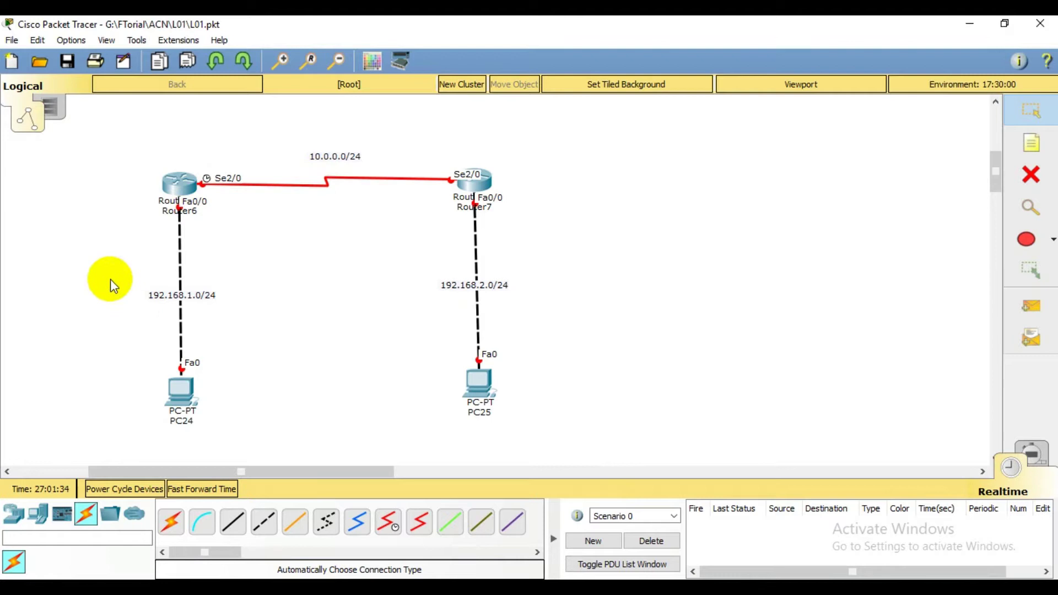
drag(101, 263, 265, 312)
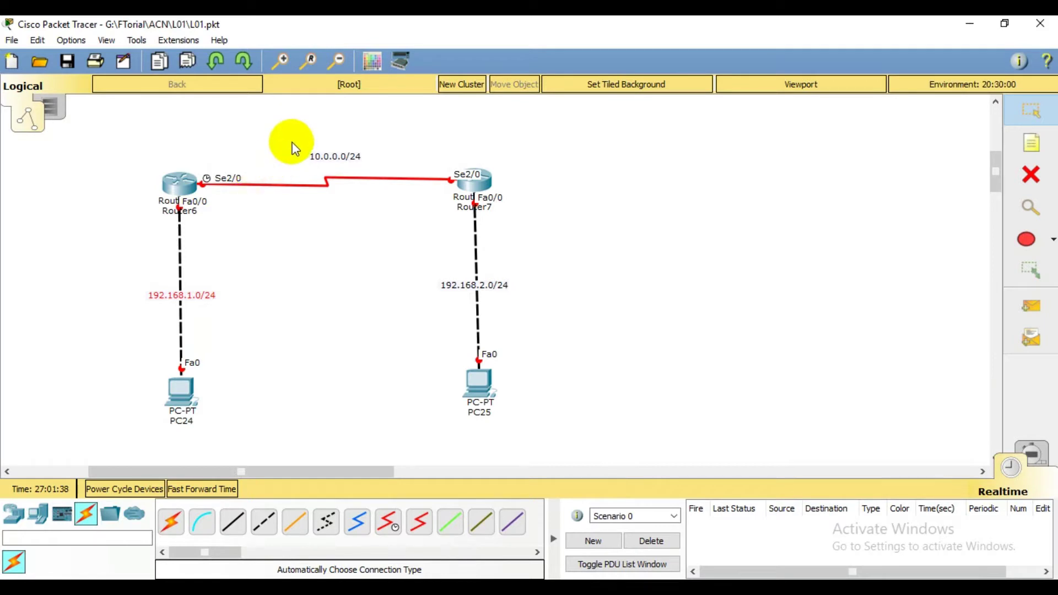
drag(292, 135, 382, 166)
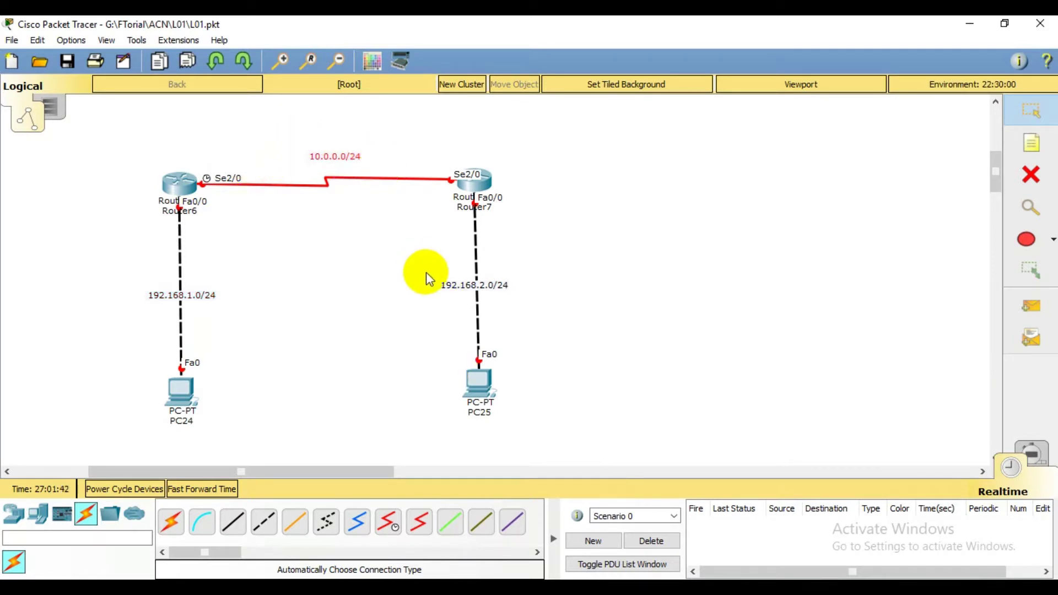
drag(427, 276, 531, 299)
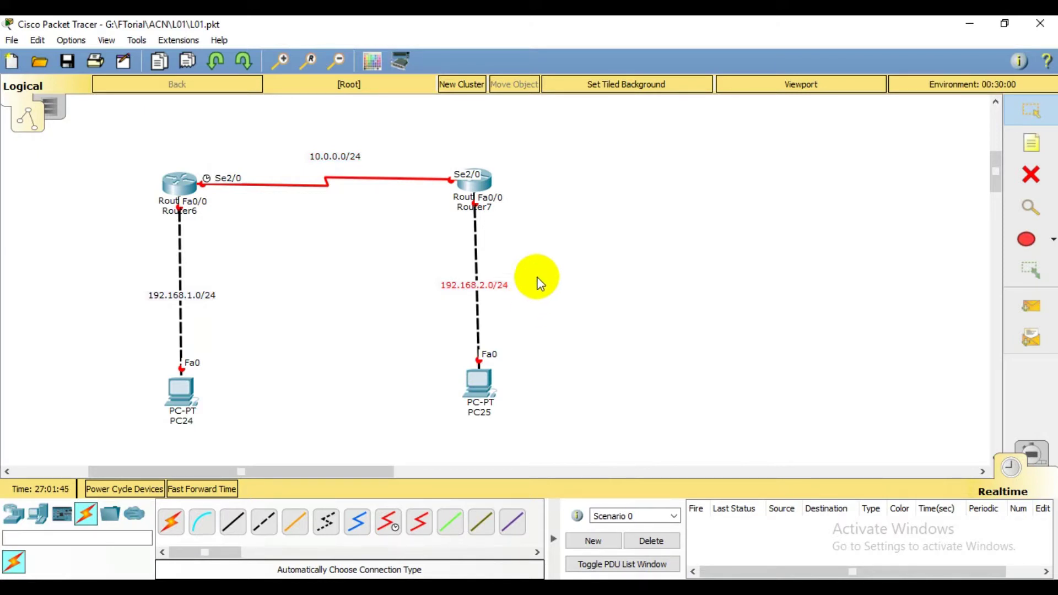
click(548, 269)
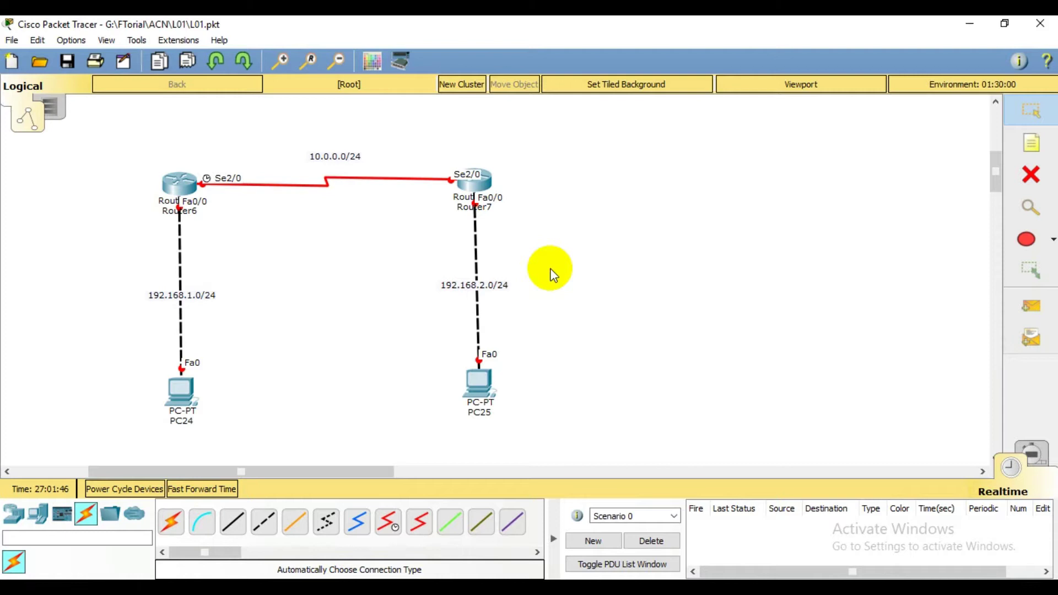
Inspect PC24's IP Configuration, checking its subnet mask and default gateway.
click(183, 401)
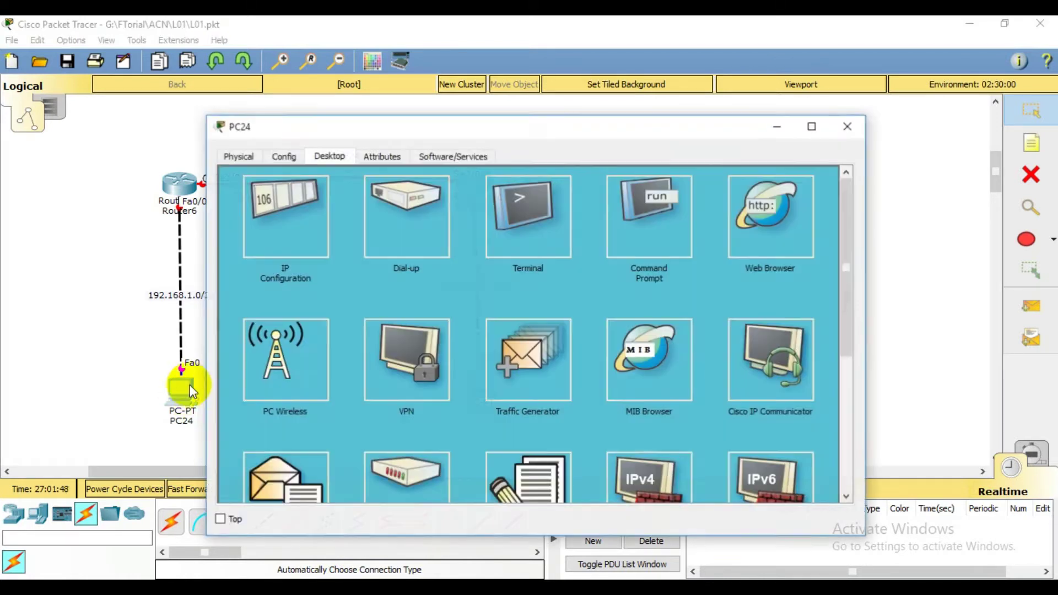
click(308, 224)
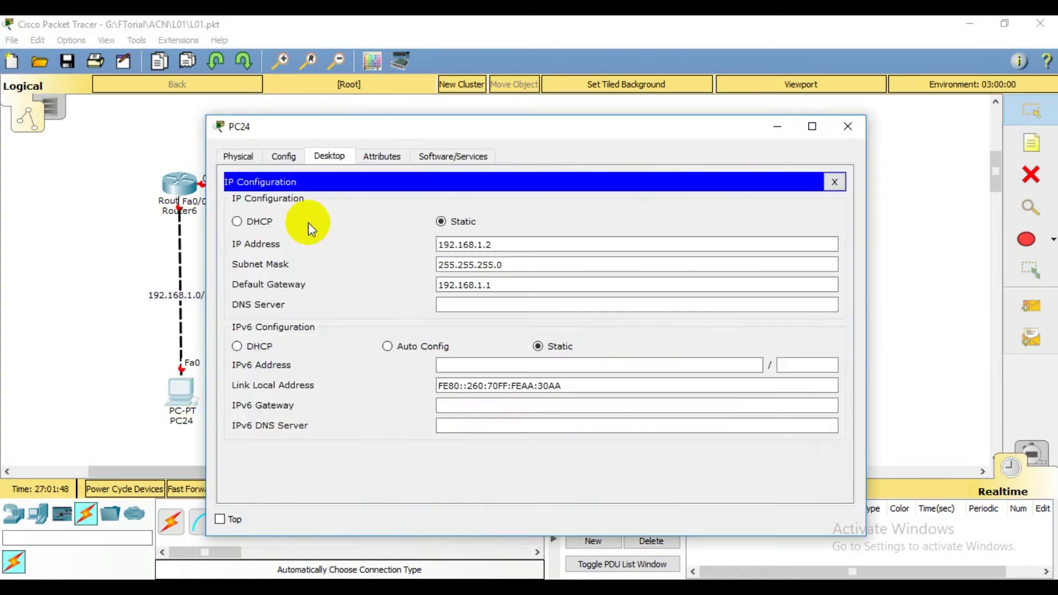
click(485, 265)
click(498, 284)
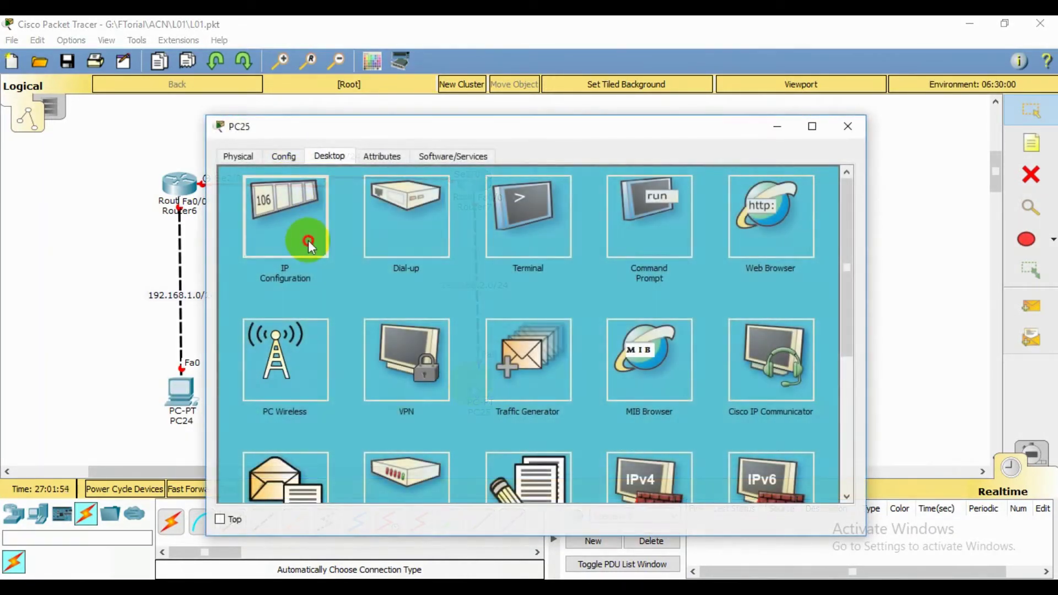
Inspect PC25's static settings: 192.168.2.2, mask 255.255.255.0, gateway 192.168.2.1.
click(308, 240)
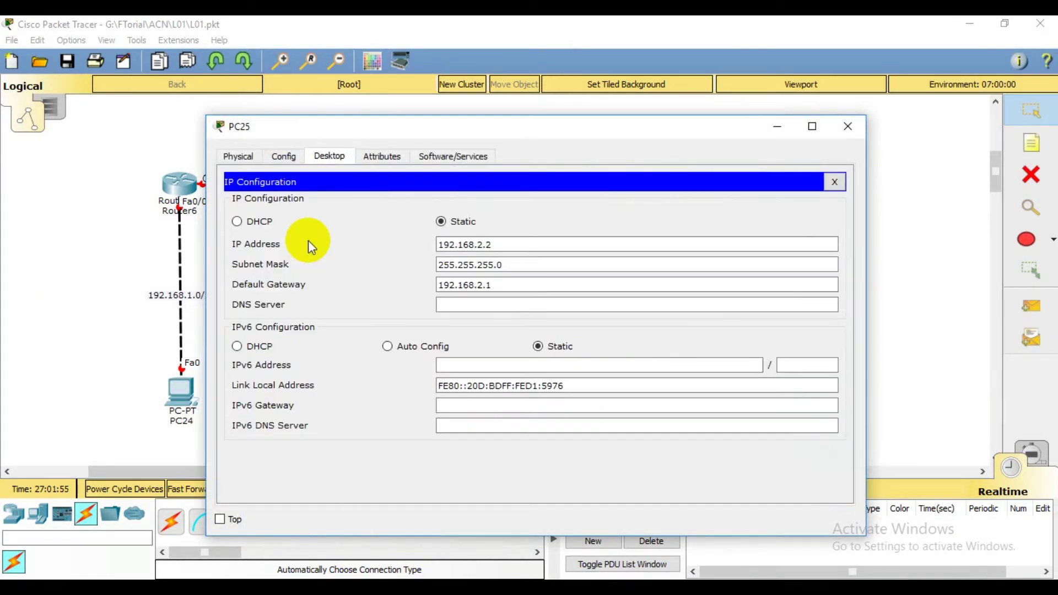
click(502, 248)
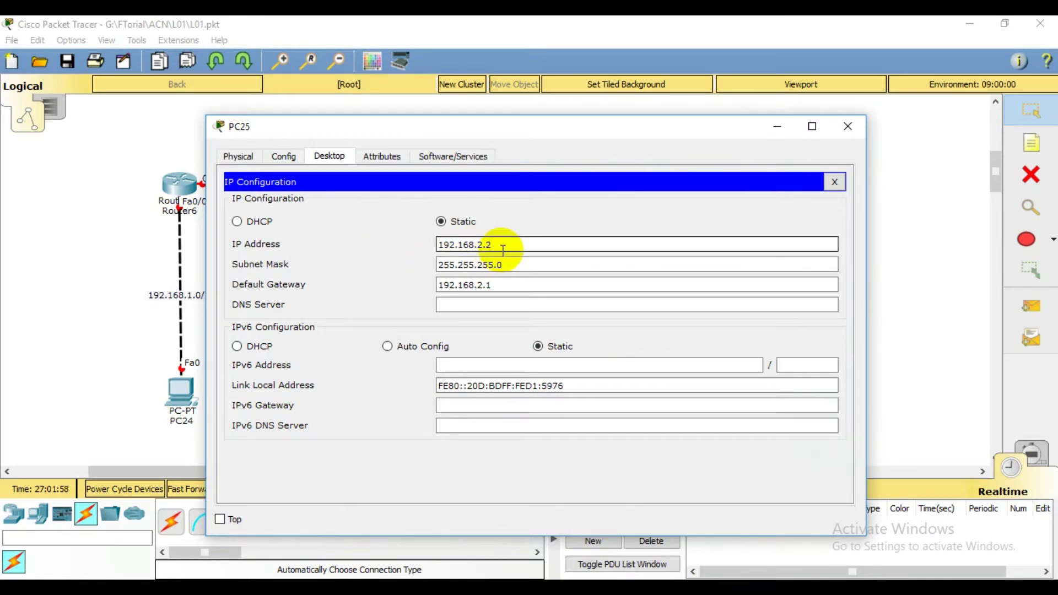
click(505, 284)
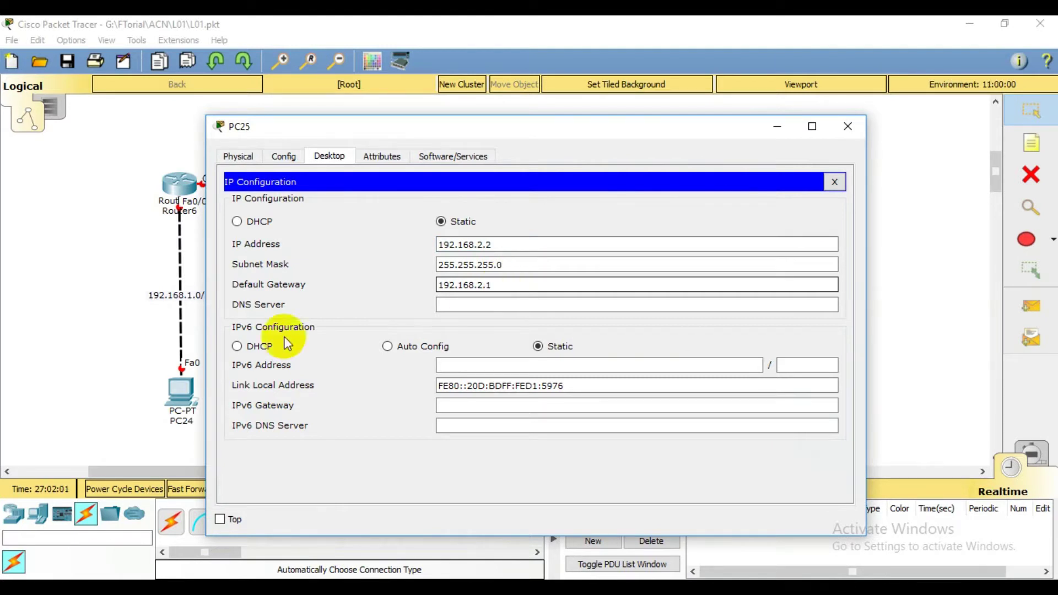
On Router6's CLI, decline the initial configuration dialog and enter global configuration mode.
click(89, 312)
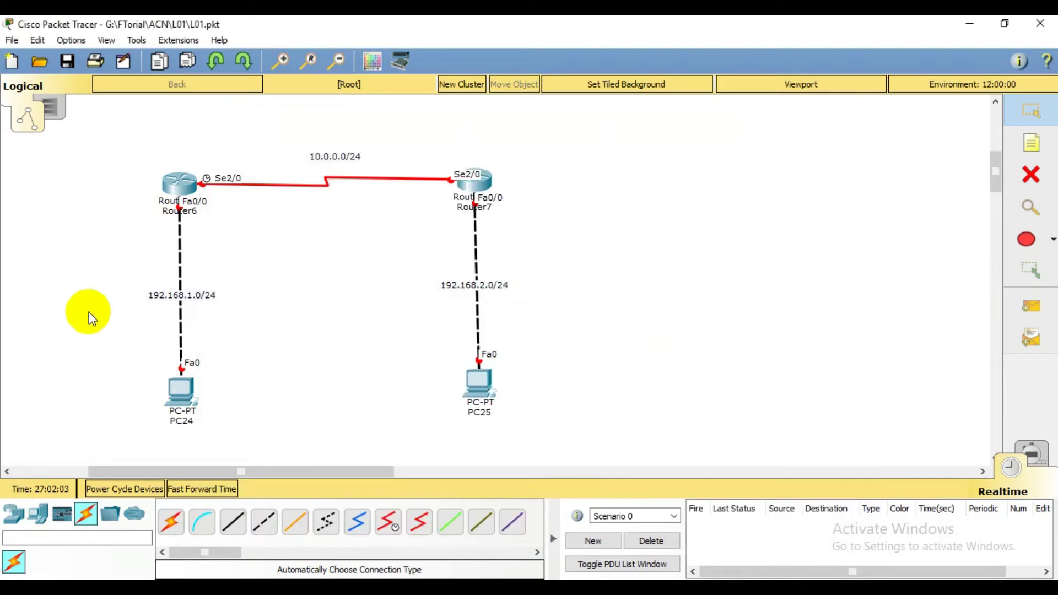
click(176, 174)
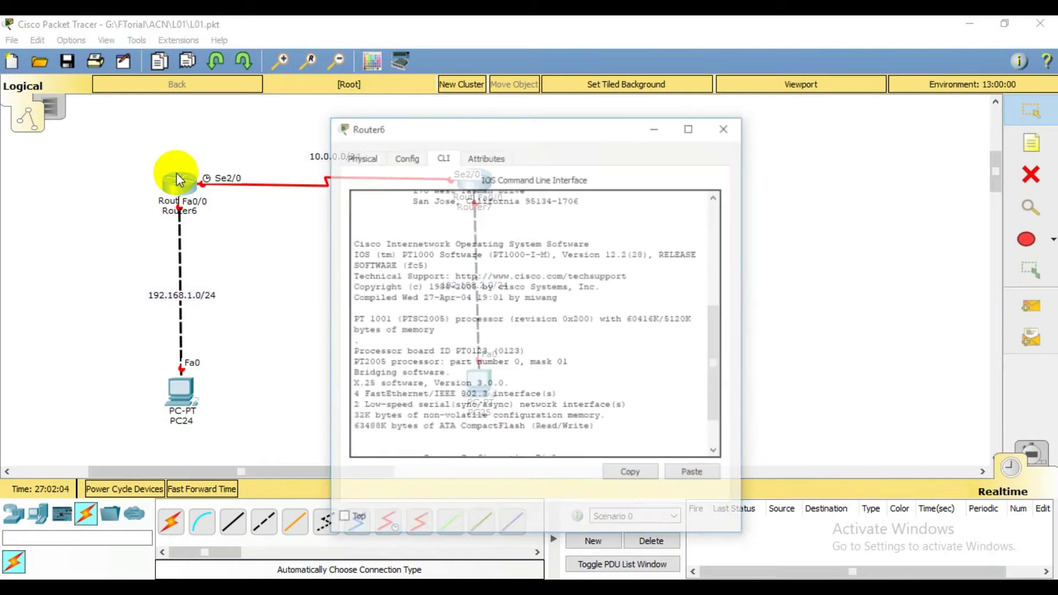
key(Return)
key(Return)
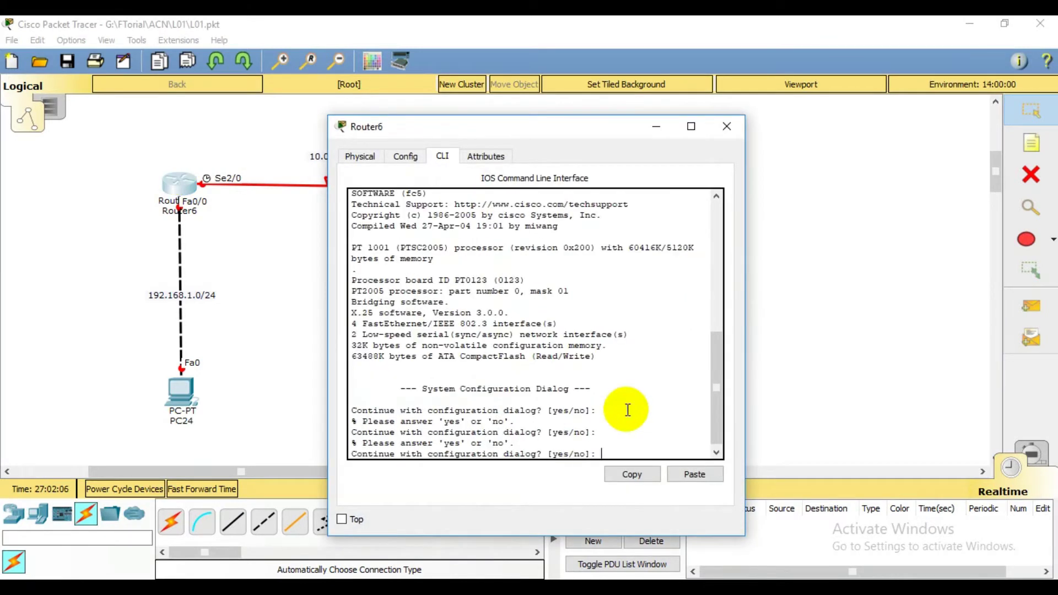
text(NO)
key(Return)
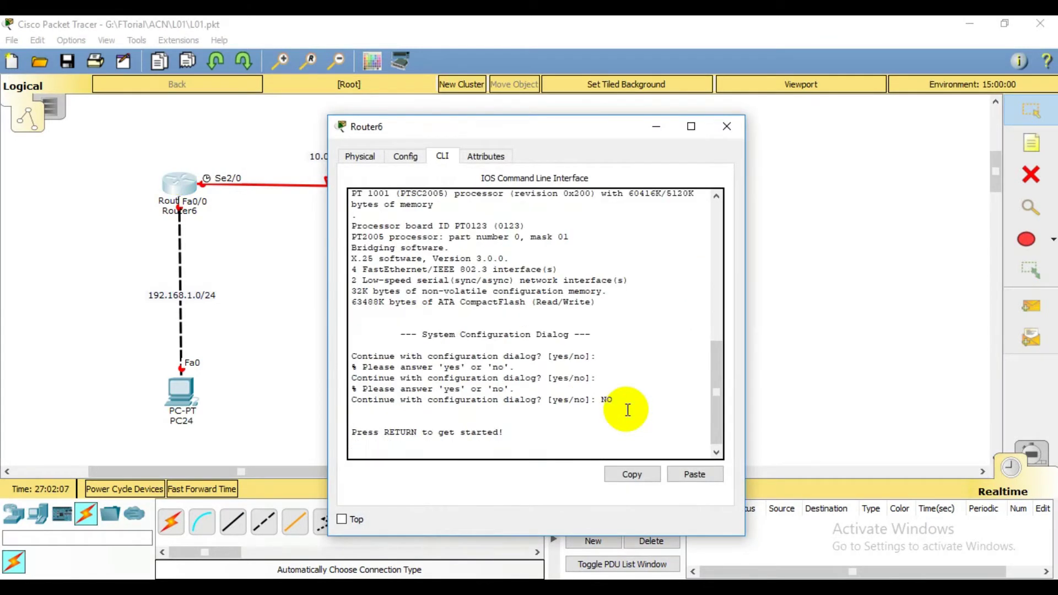
drag(524, 138, 724, 118)
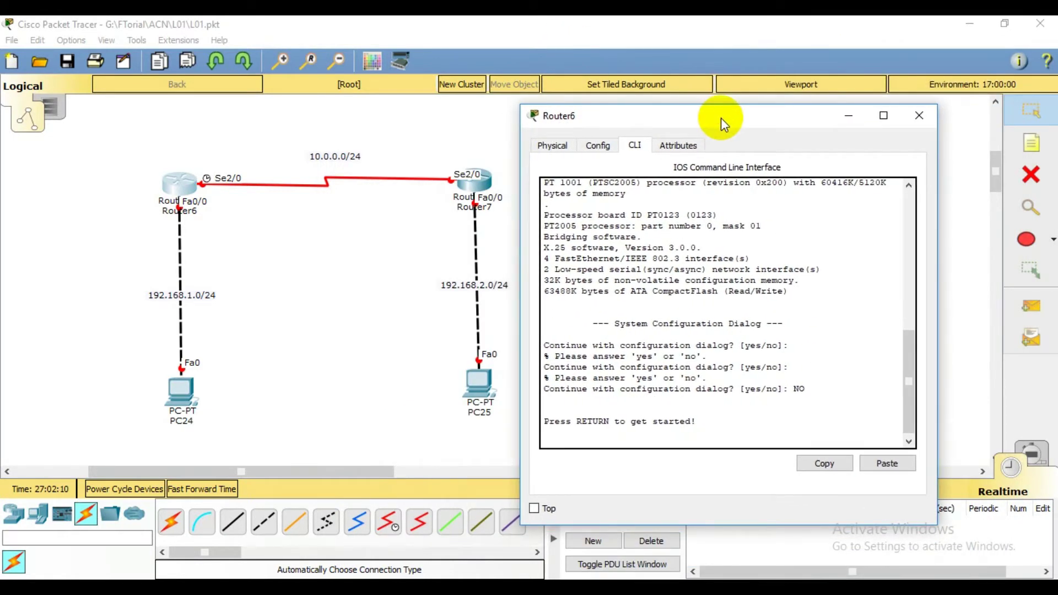
key(Return)
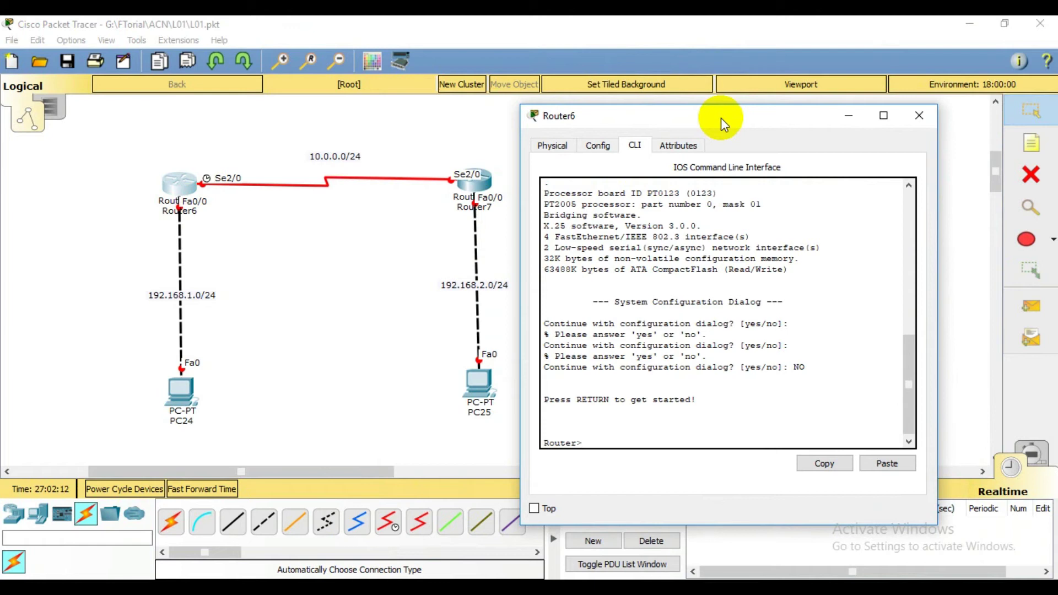
text(EN)
key(Return)
text(CON)
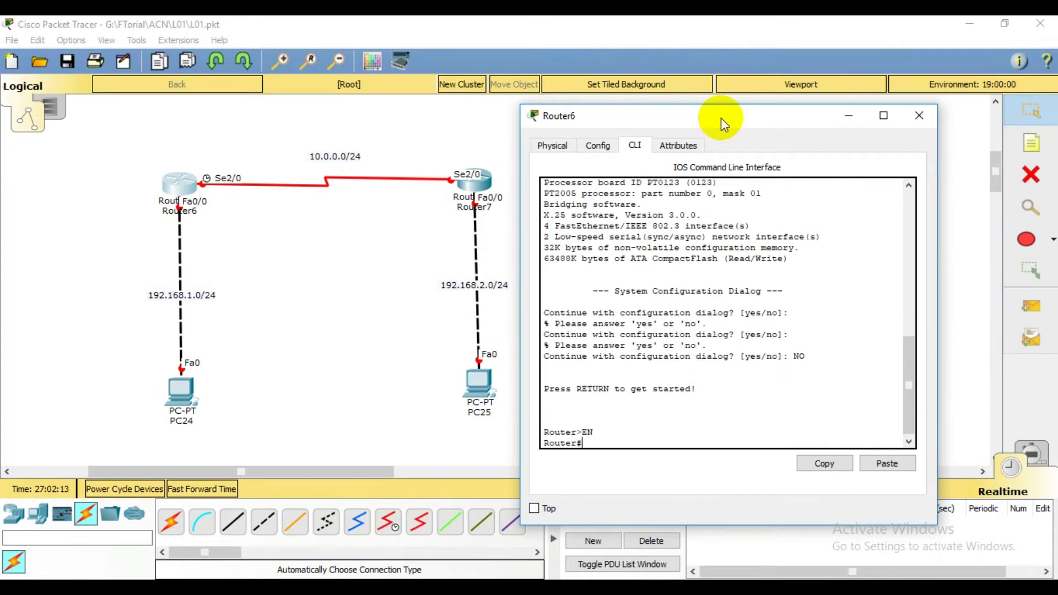
text(F T)
key(Return)
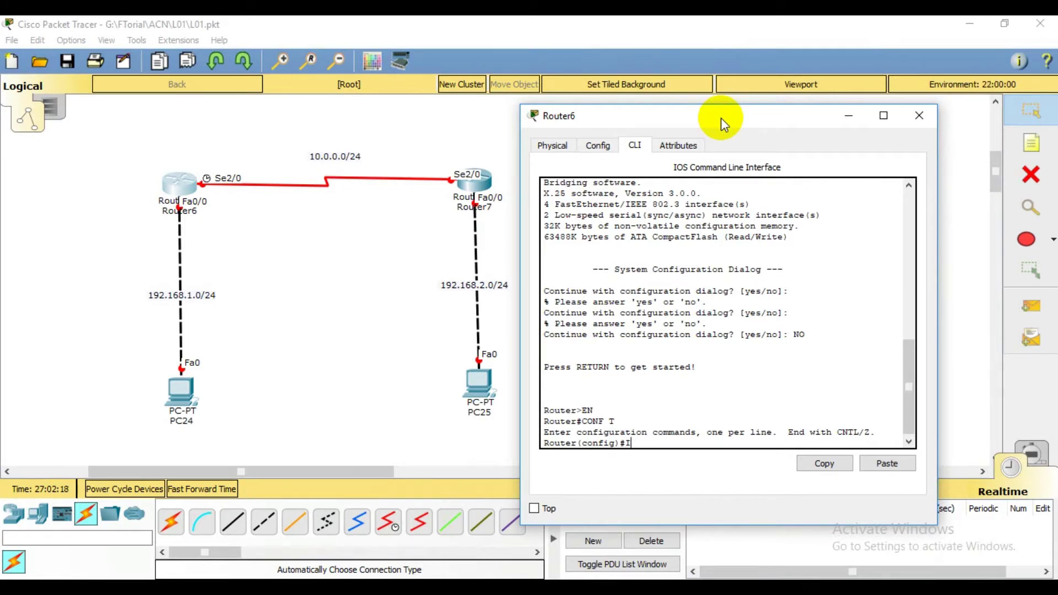
Assign 192.168.1.1 255.255.255.0 to Router6's FastEthernet0/0 and enable it with no shutdown.
text(INT)
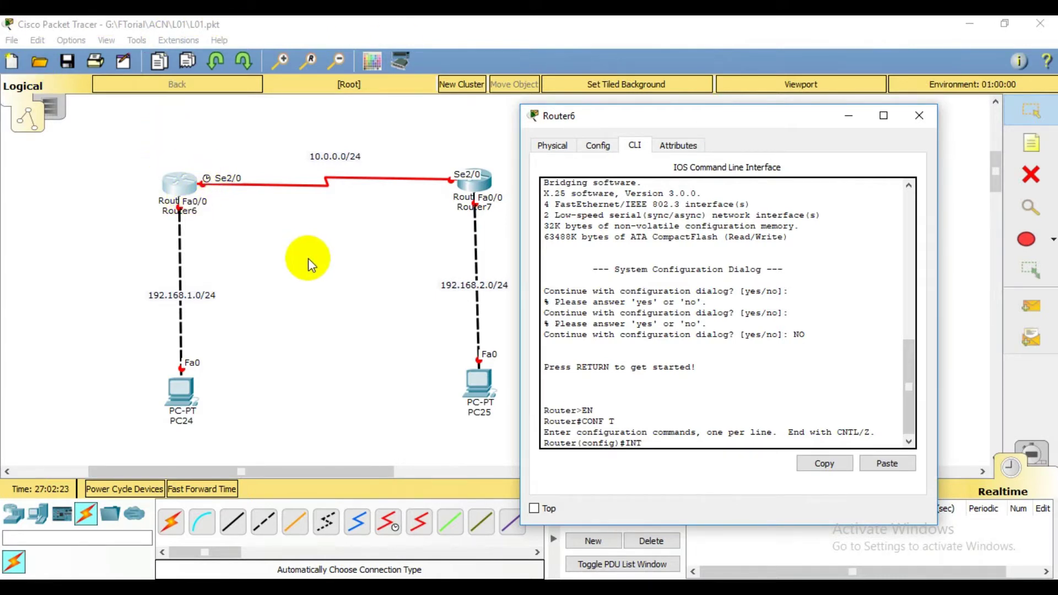
text( F0/0)
key(Return)
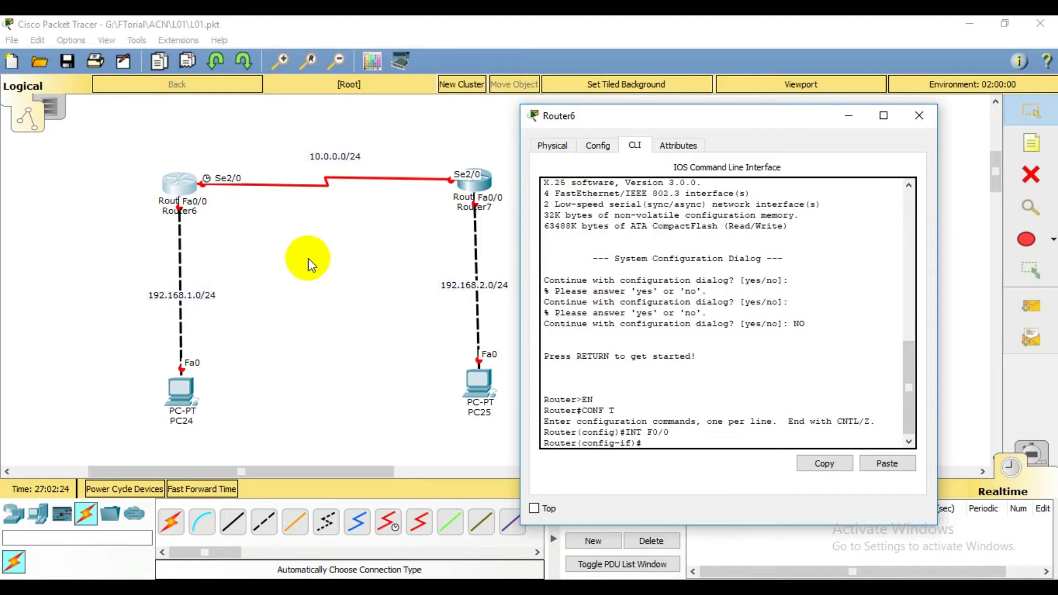
text(IP ADD 192.168.1.1)
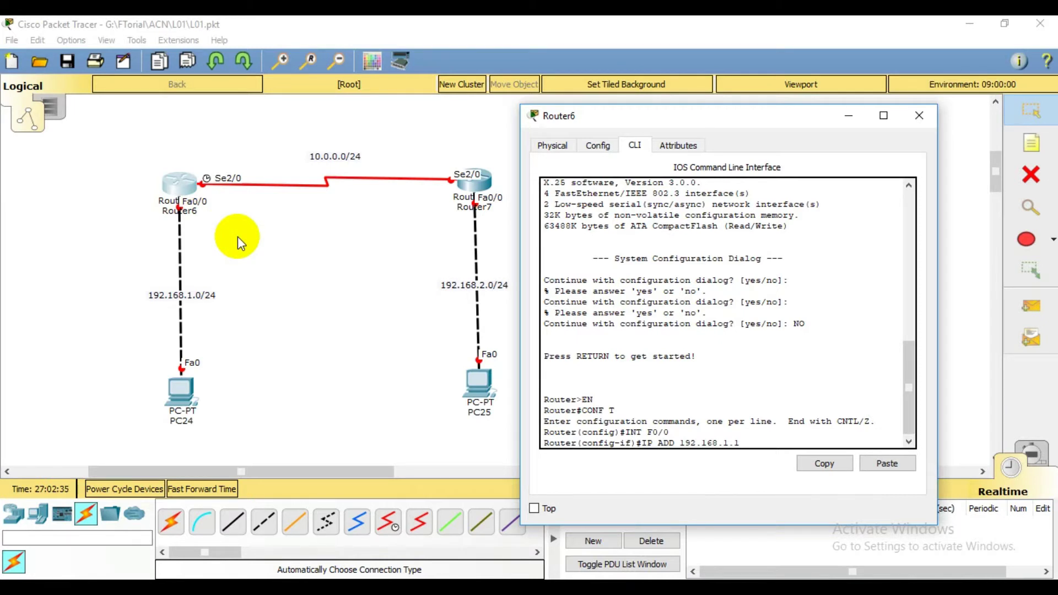
text(255.255.255.0)
key(Return)
text(N)
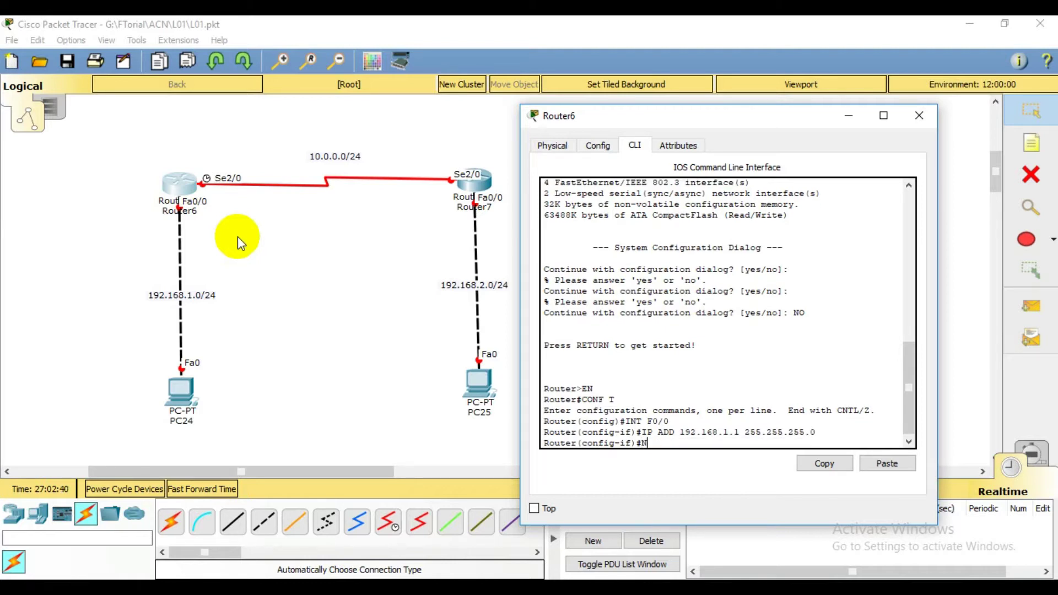
text(O SH)
key(Return)
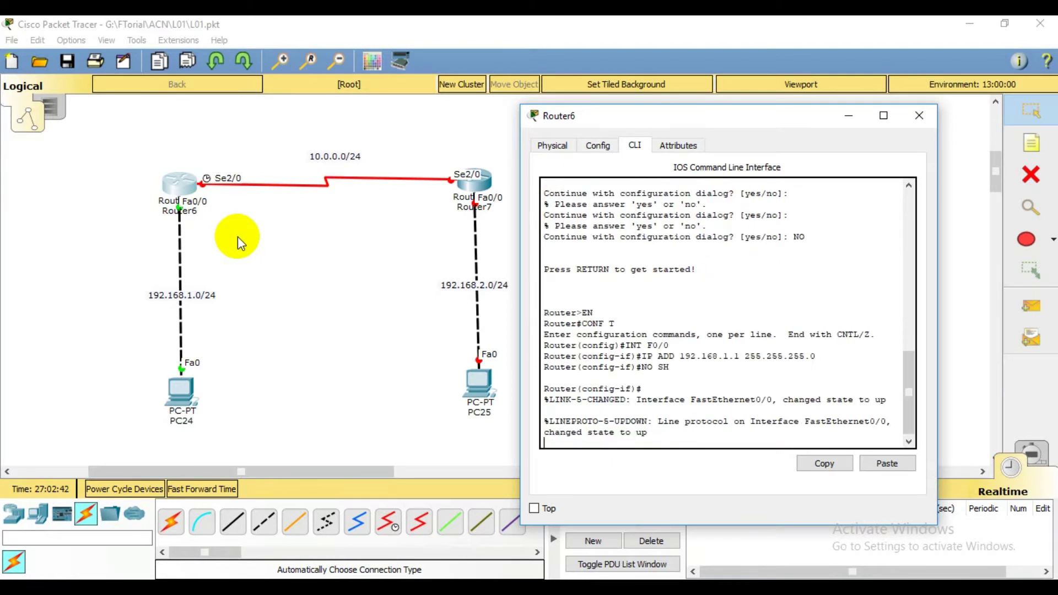
key(Return)
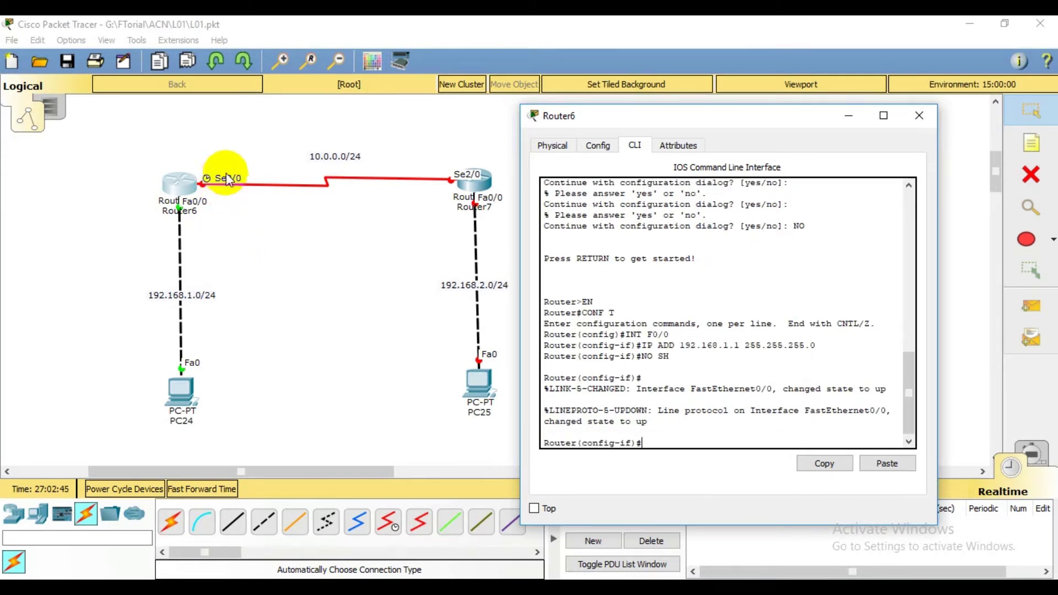
Assign 10.0.0.1 255.255.255.0 to Router6's Serial2/0 and enable it with no shutdown.
text(INT S)
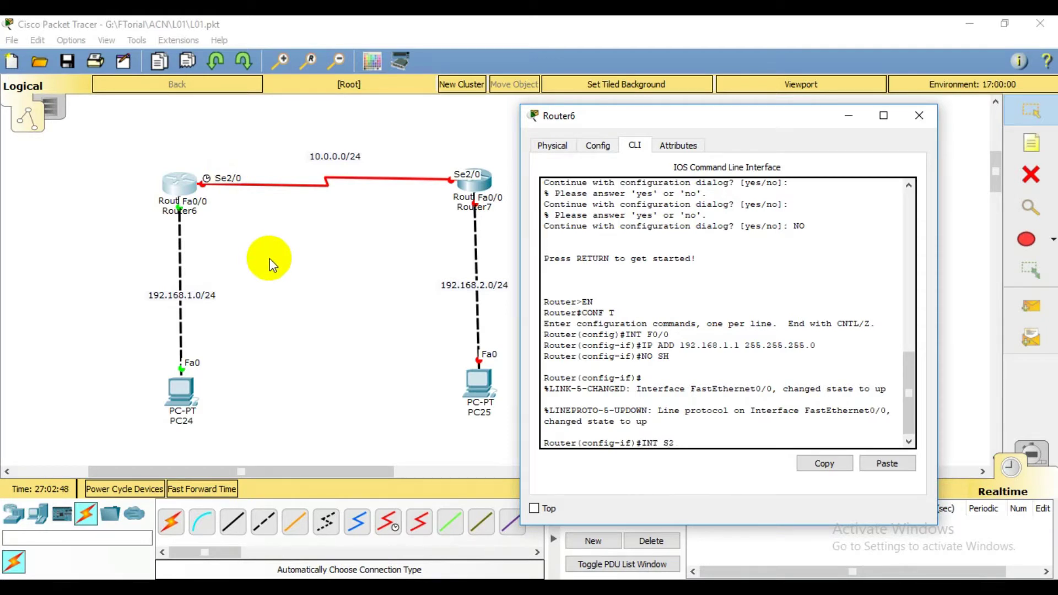
text(2/0)
key(Return)
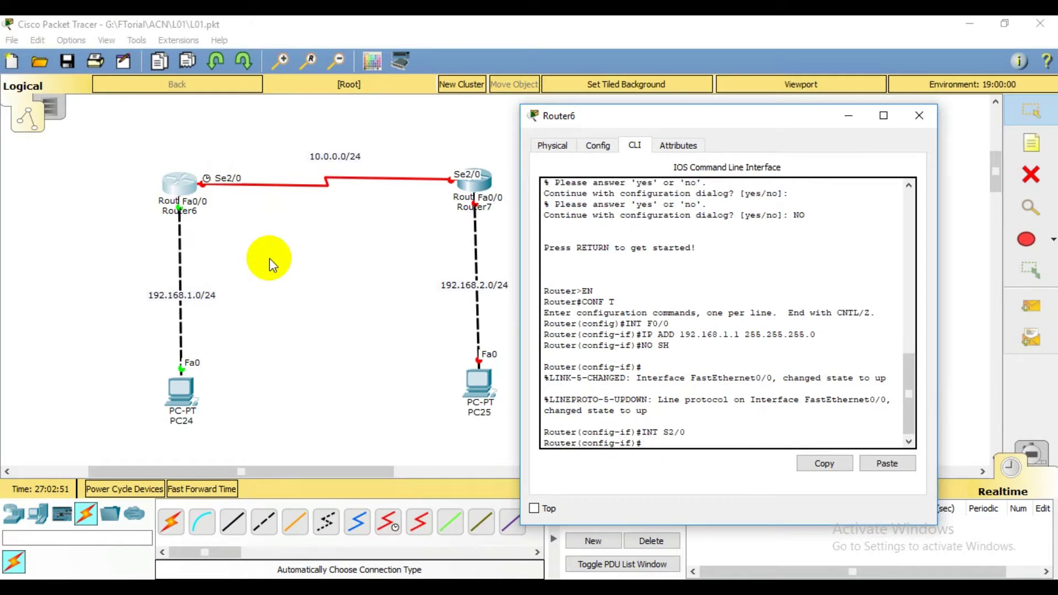
text(IP ADD 10.0.0.1)
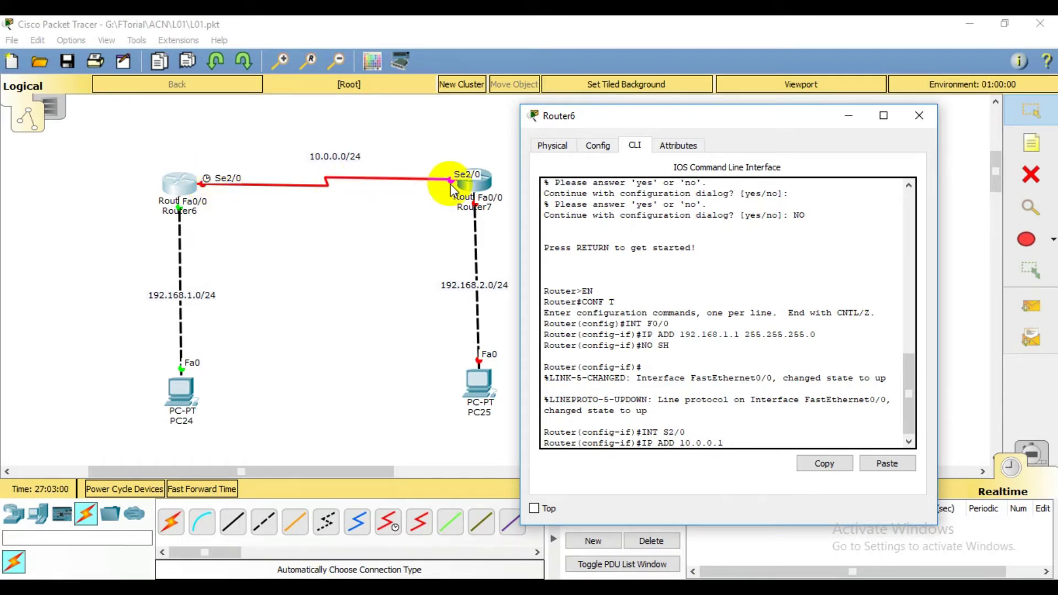
text(255.255.255.0)
key(Return)
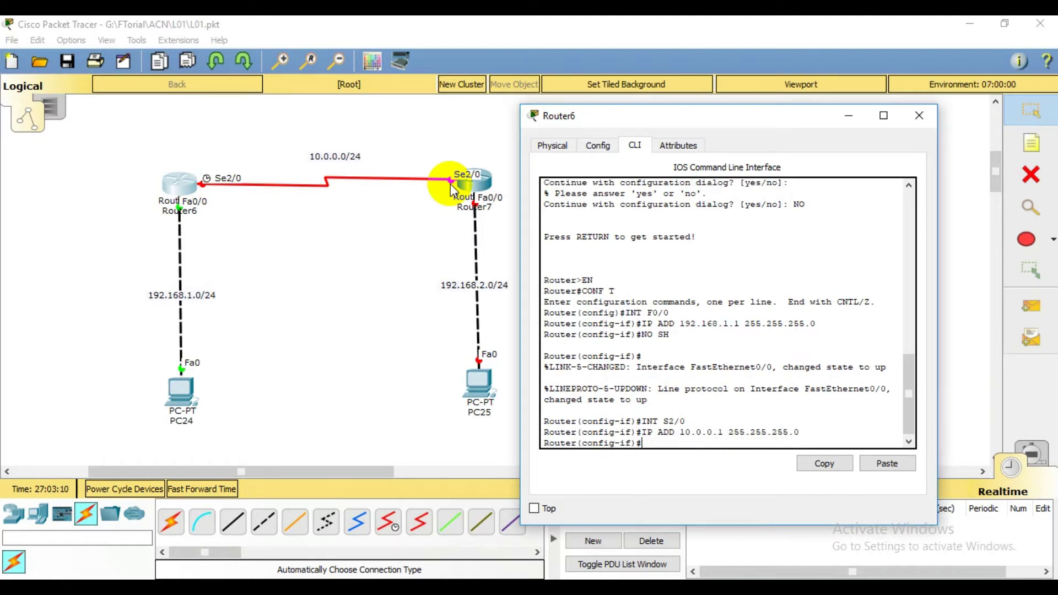
text(NO SH)
key(Return)
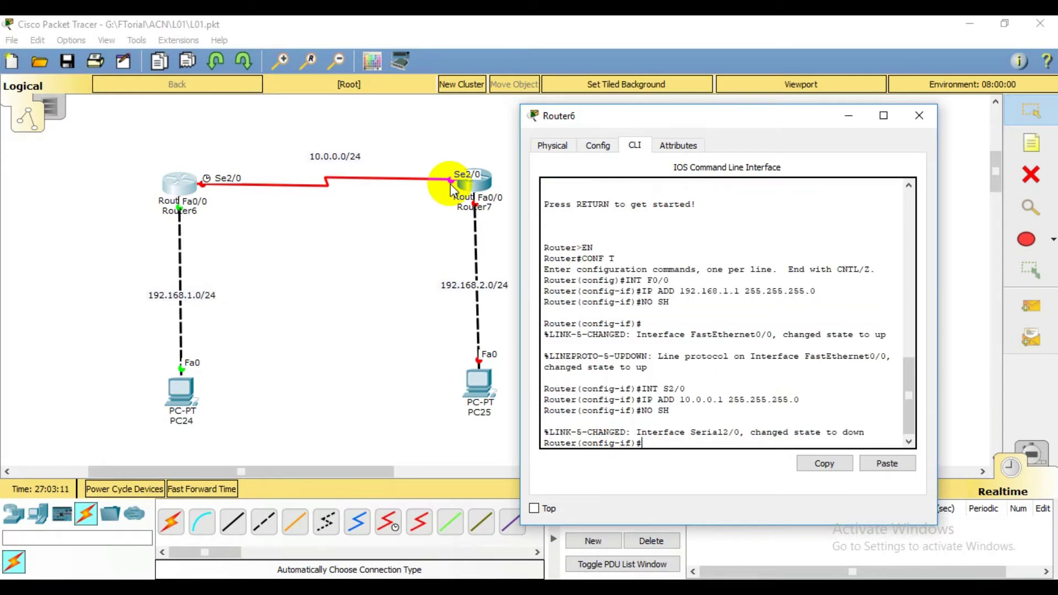
key(Return)
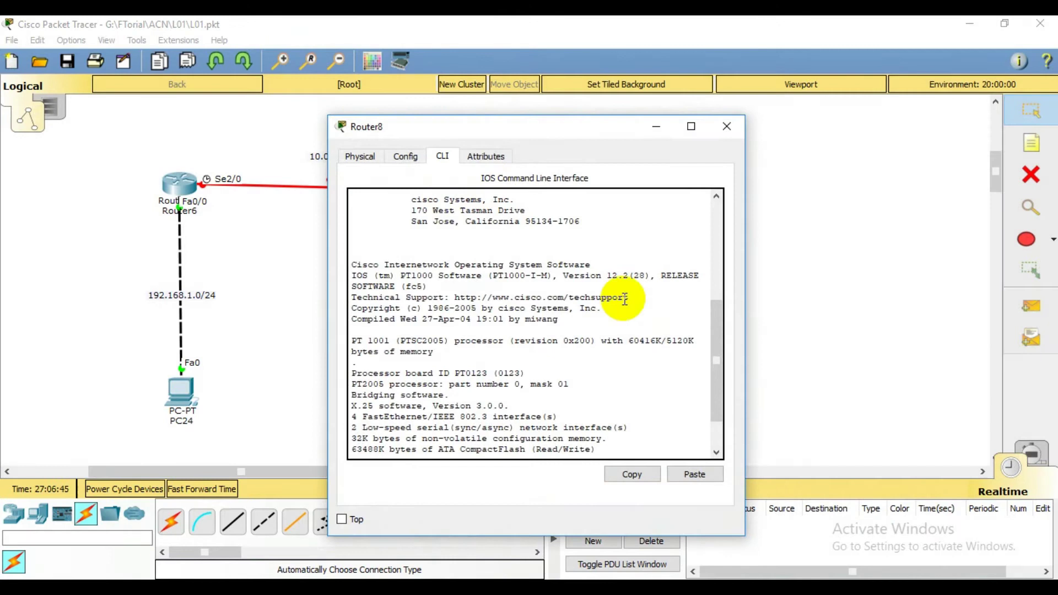
On Router8's console, decline the setup dialog and enter privileged and global configuration mode.
key(Return)
text(NO)
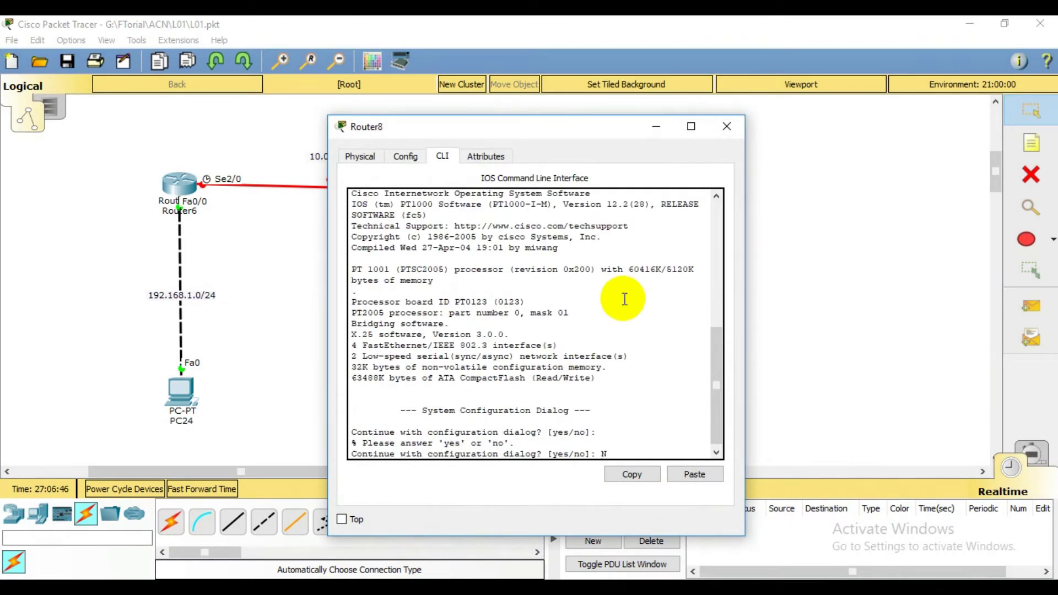
key(Return)
key(Return)
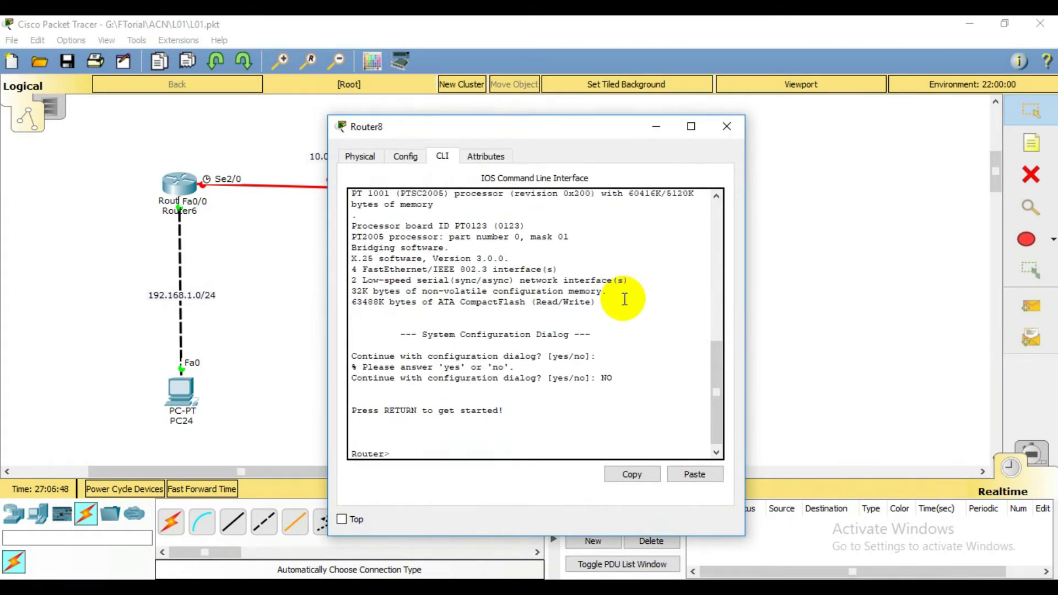
text(EN)
key(Return)
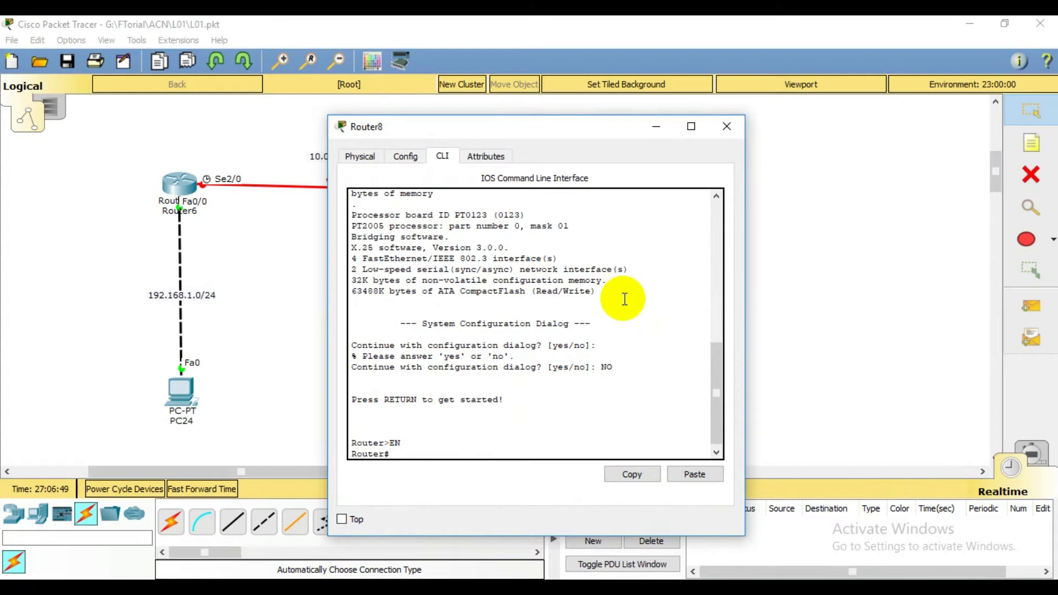
drag(579, 128, 789, 106)
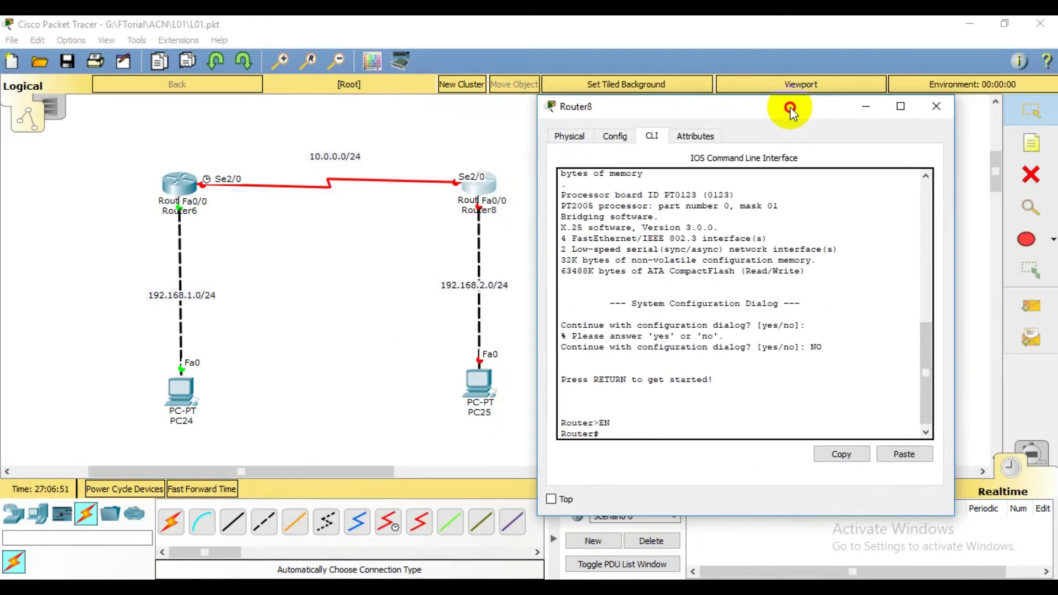
text(CONF T)
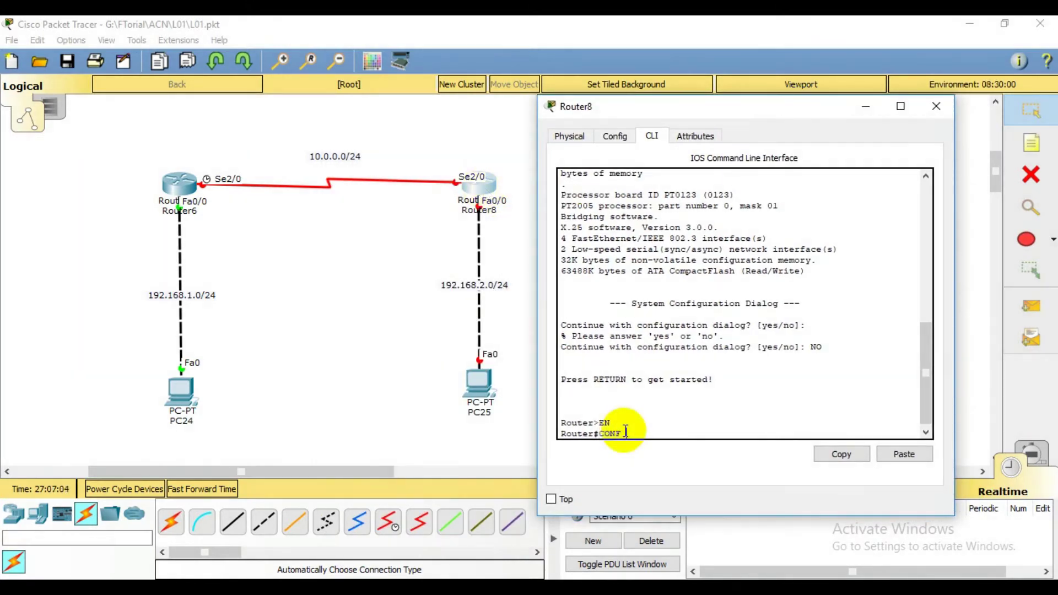
key(Return)
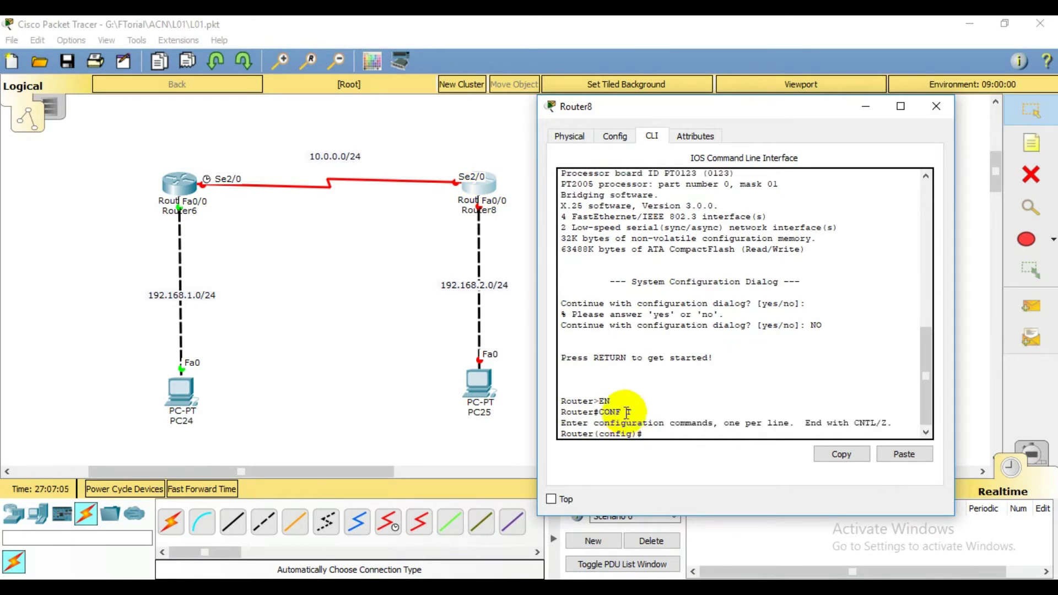
Assign 10.0.0.2 255.255.255.0 to Router8's Serial2/0 and enable it.
text(I)
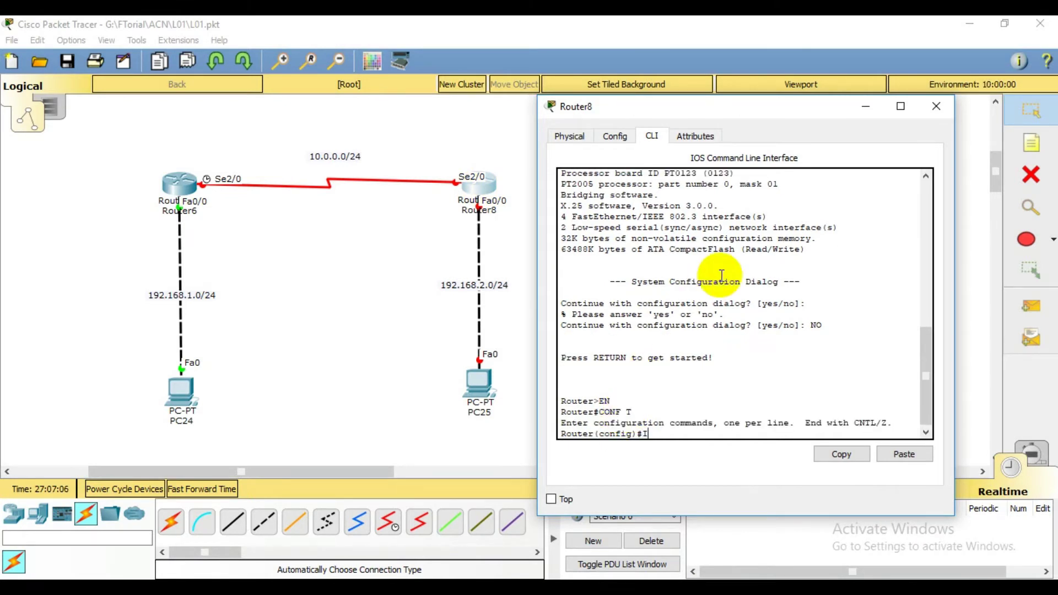
text(NT S2/0)
key(Return)
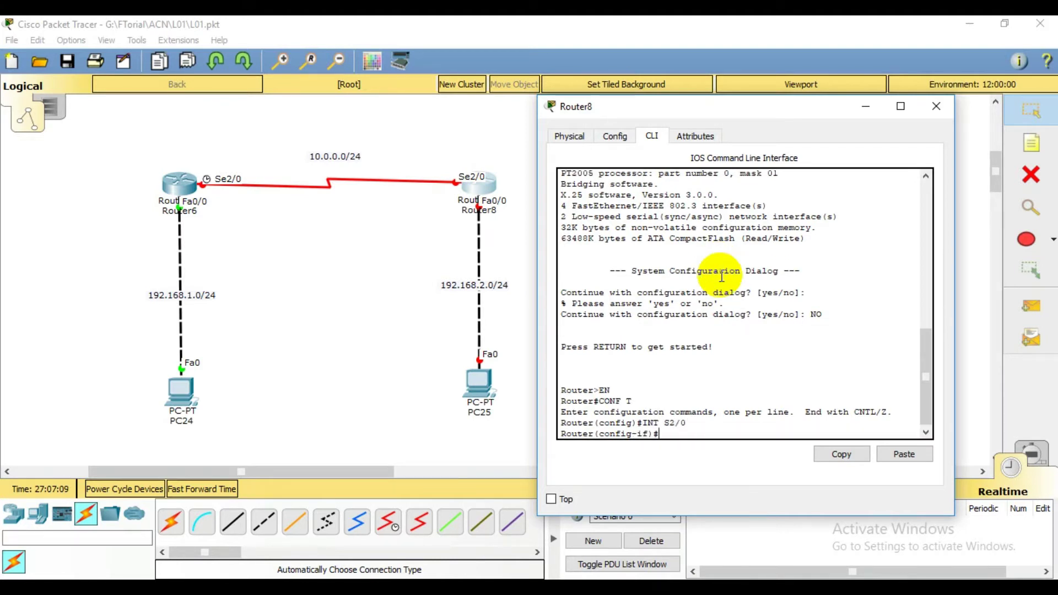
text(IP ADD 10.0.0.)
text(2)
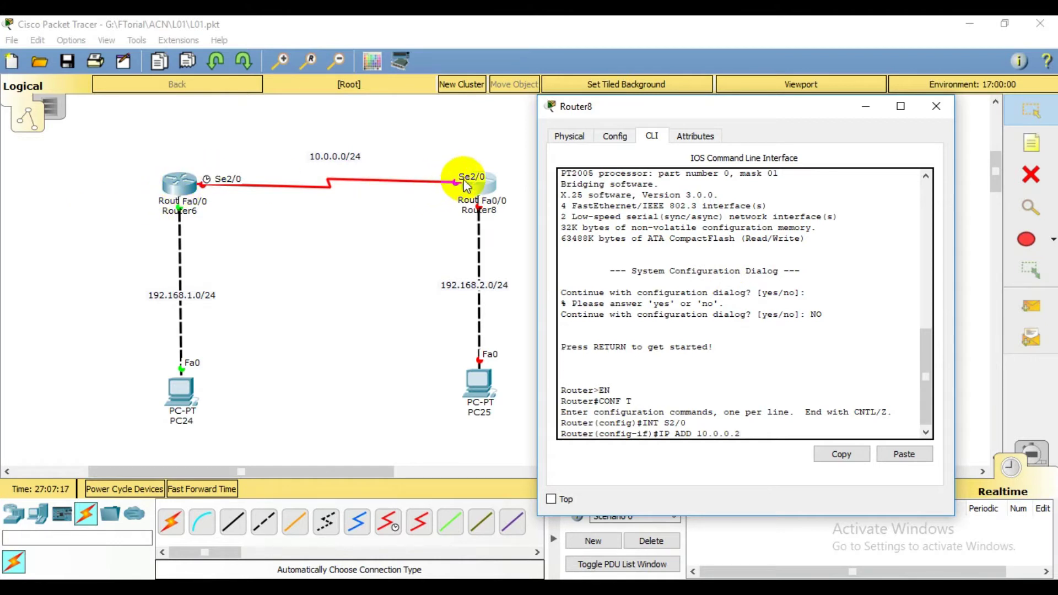
text( 25)
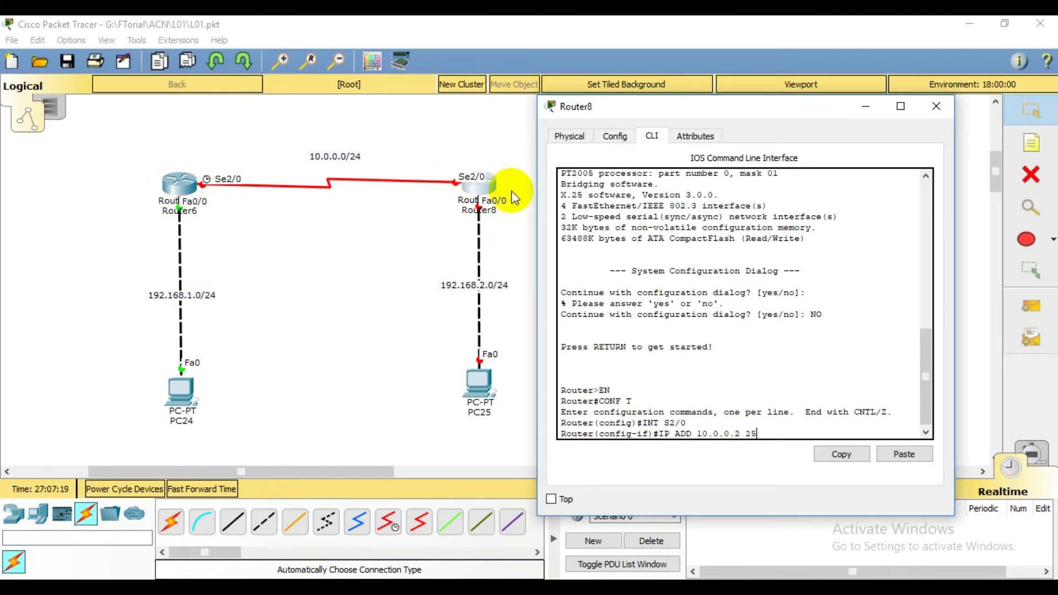
text(5.255.255.0)
key(Return)
text(NO SH)
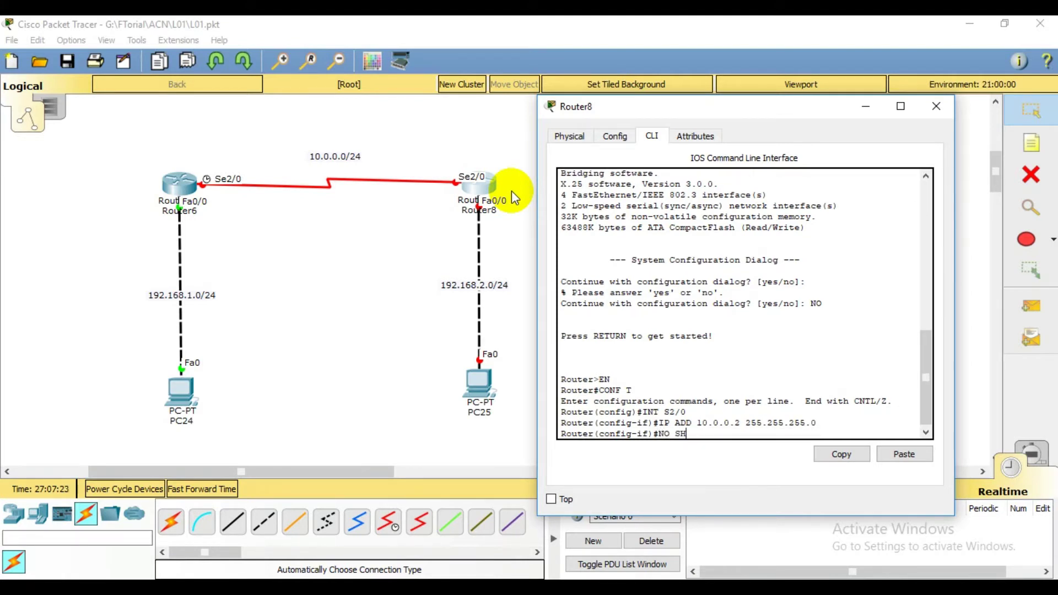
key(Return)
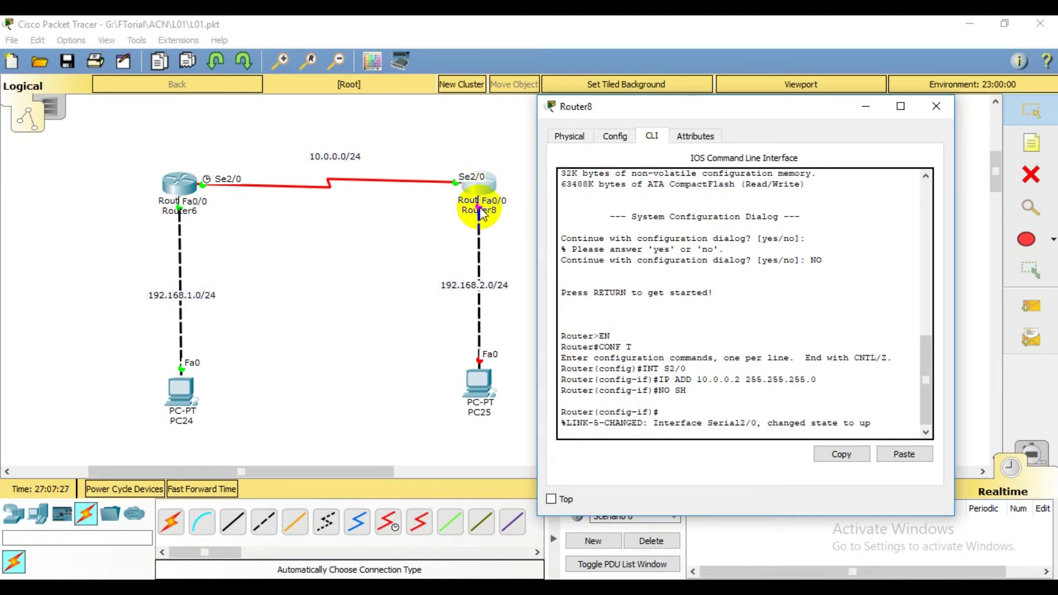
key(Return)
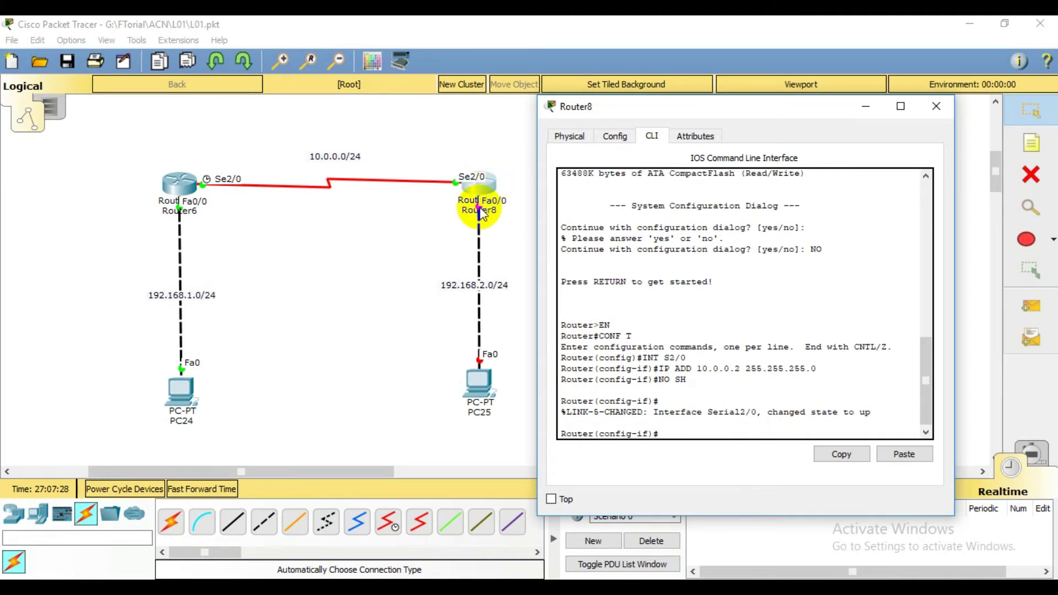
Assign 192.168.2.1 255.255.255.0 to Router8's FastEthernet0/0, enable it, and close the console.
text(INT)
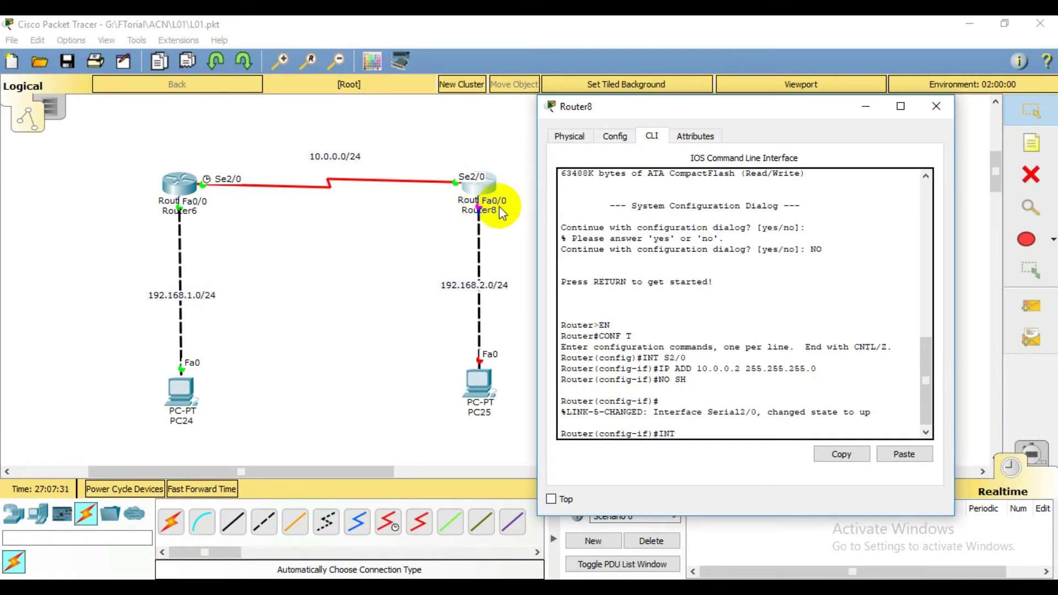
text( F0/0)
key(Return)
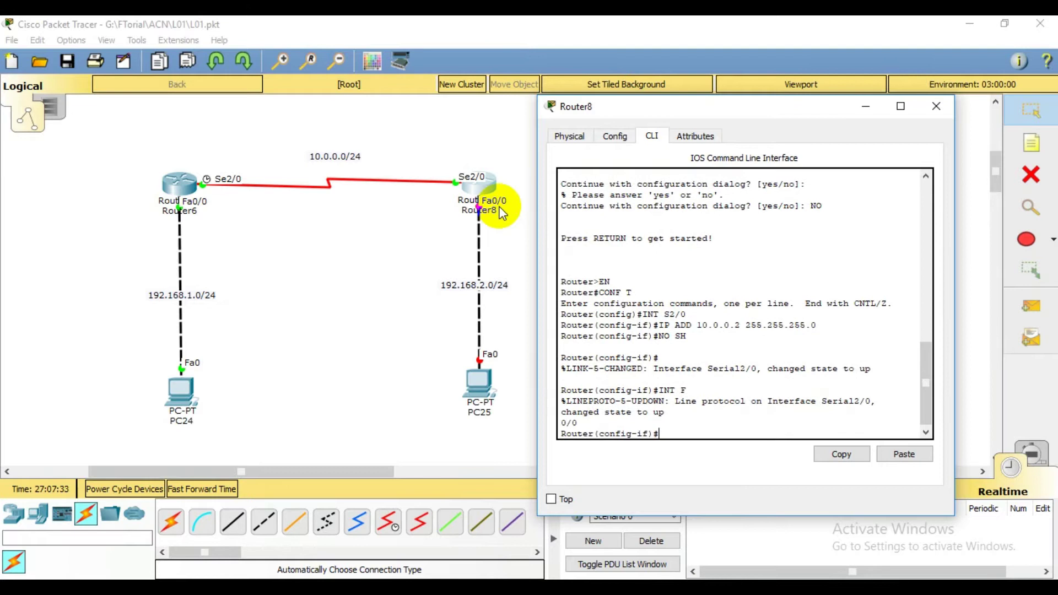
key(Return)
key(Up)
key(Return)
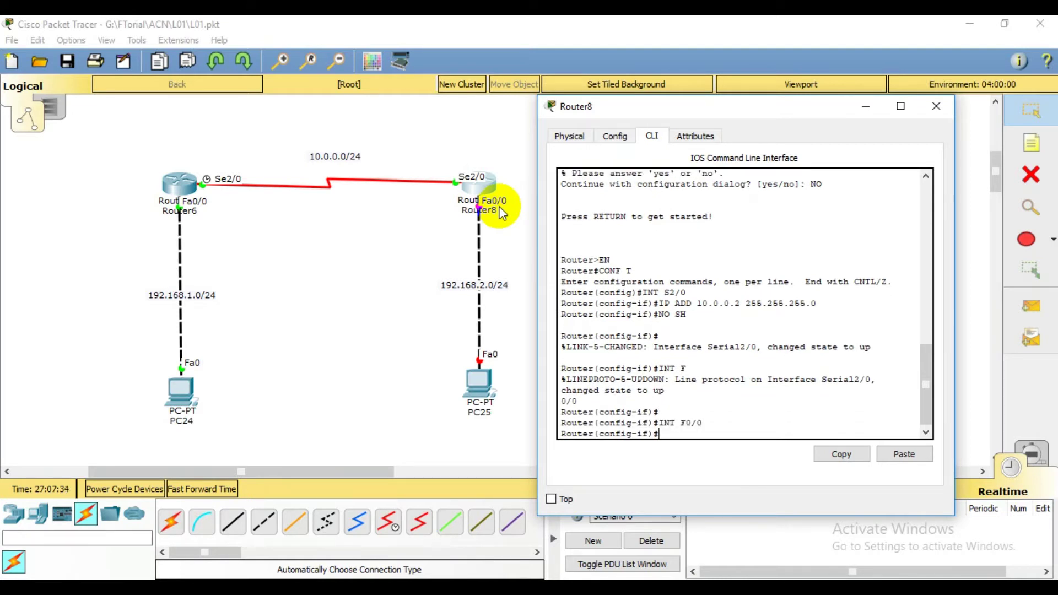
text(IP ADD 192.168.2.1 255.255.2)
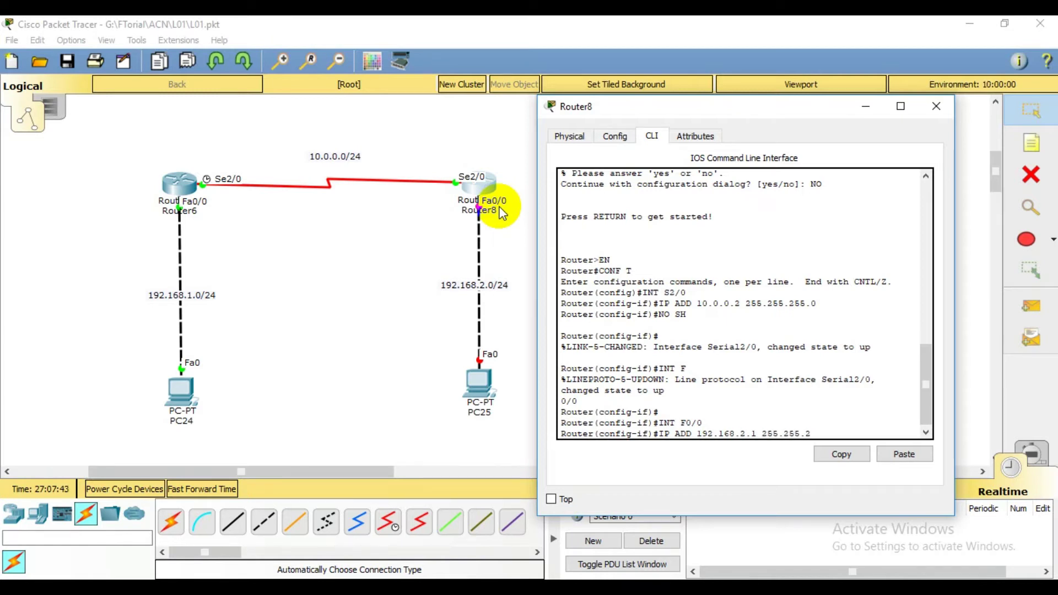
key(BackSpace)
text(0)
key(Return)
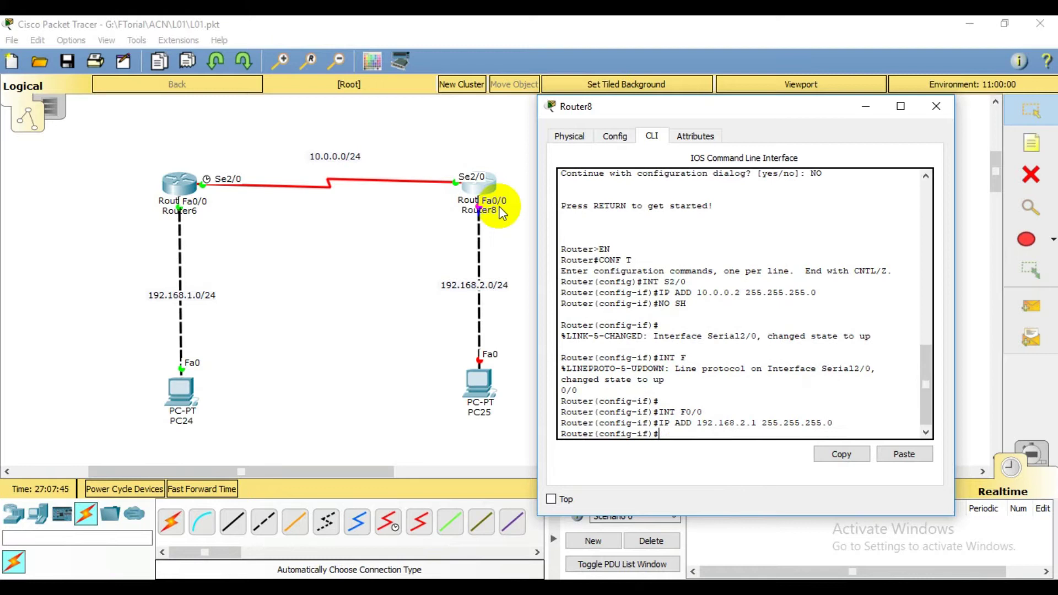
text(NO SH)
key(Return)
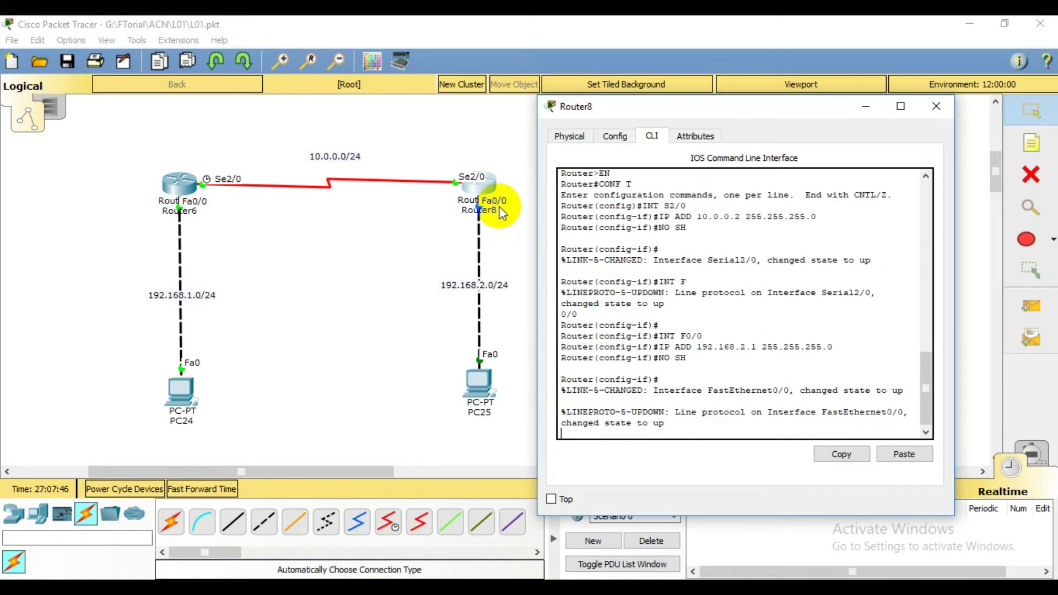
key(alt+F4)
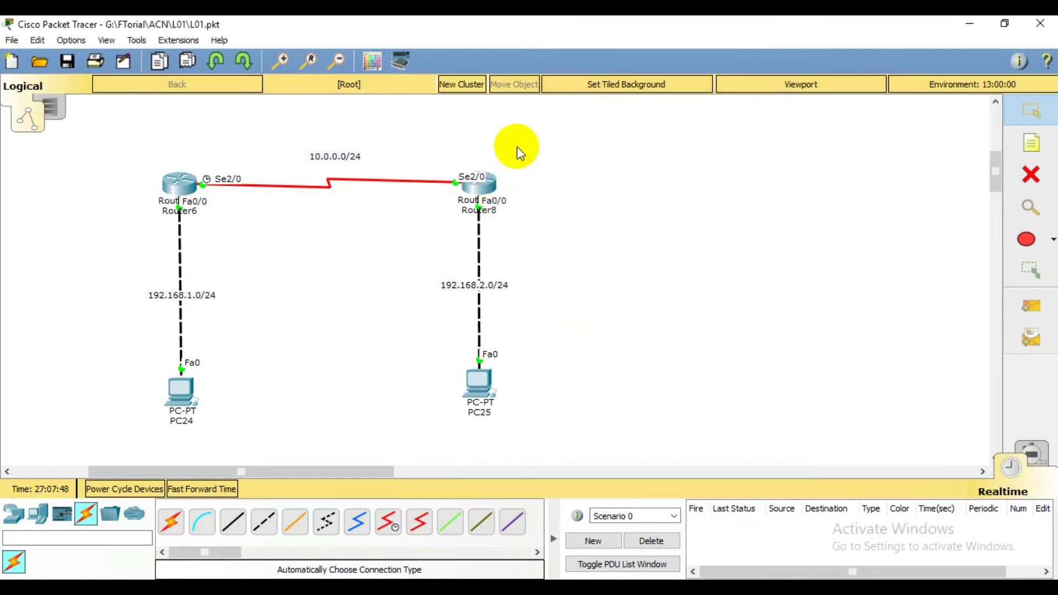
Send simple PDU pings from PC24 to PC25 and from PC25 to PC24, which fail.
click(1029, 304)
click(165, 397)
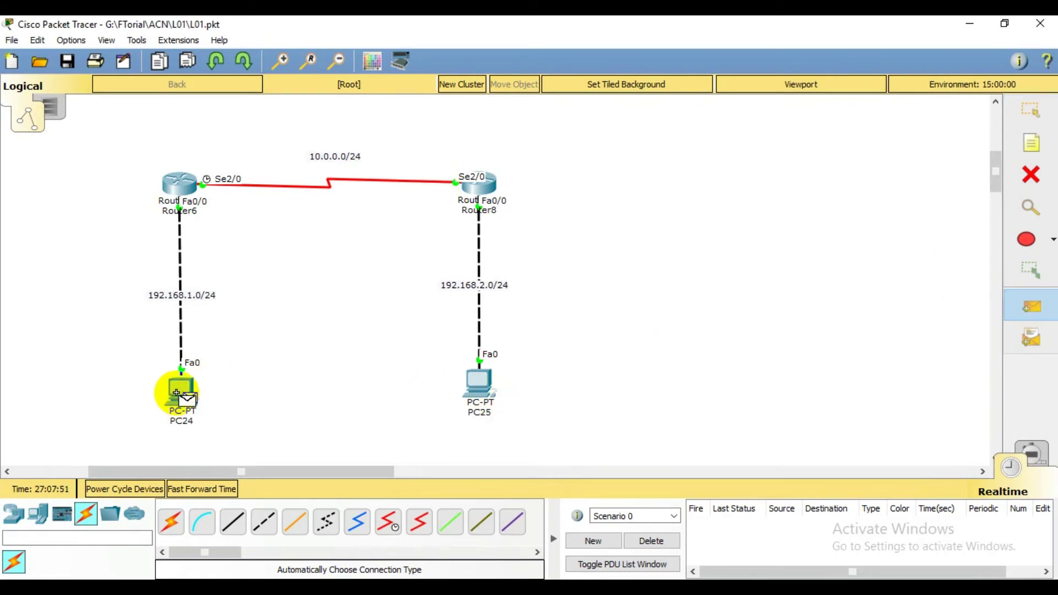
click(479, 380)
click(897, 386)
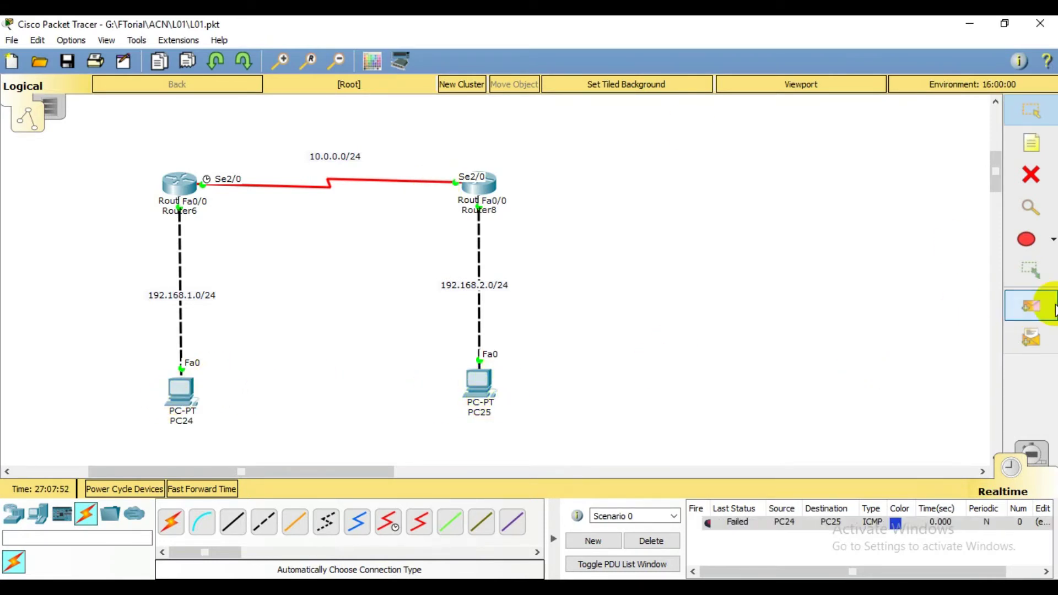
click(1030, 305)
click(481, 381)
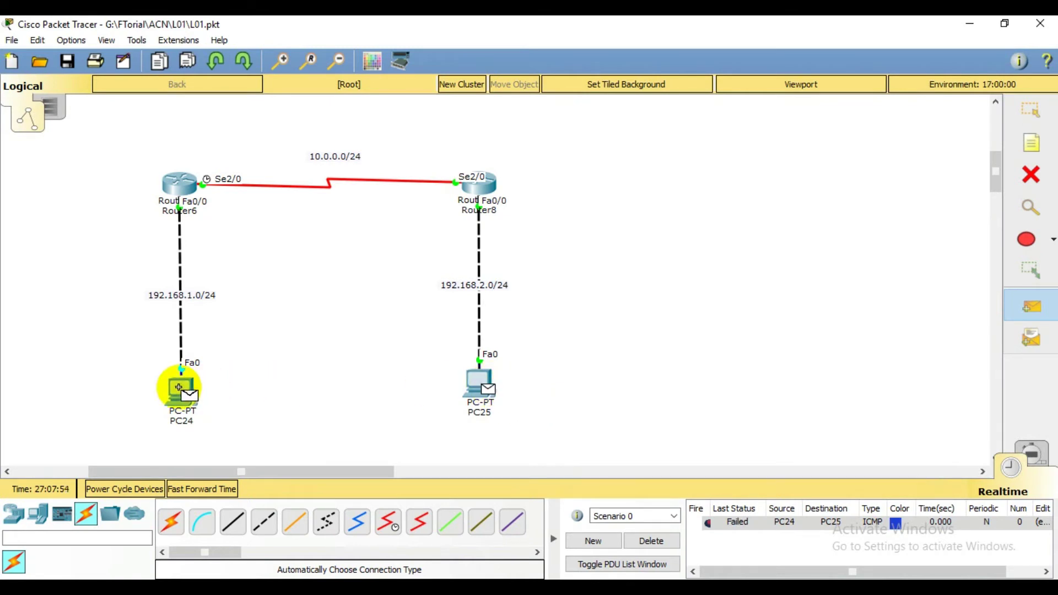
click(178, 388)
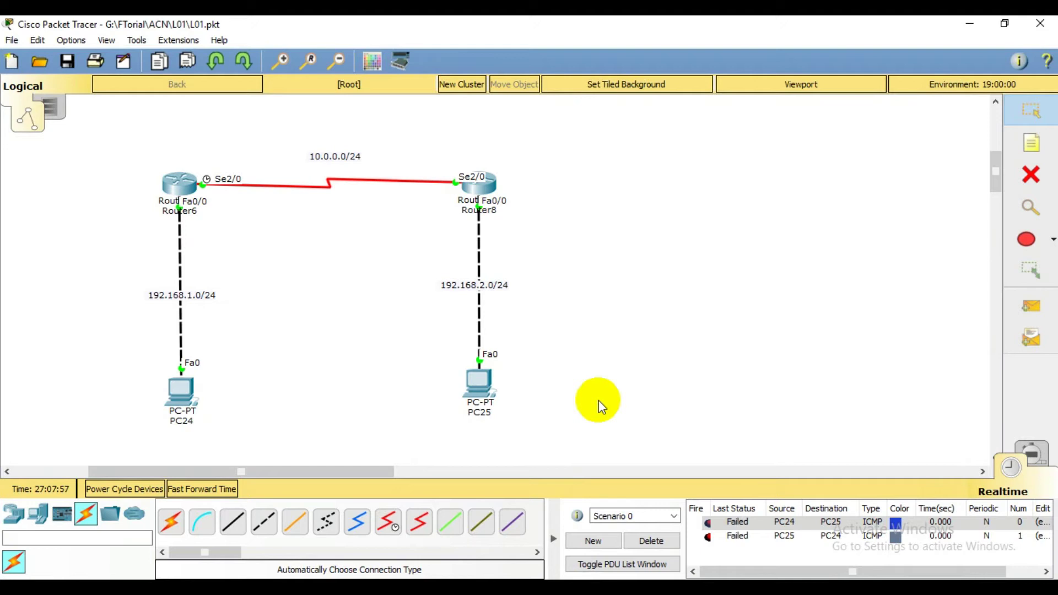
Delete the failed pings from the scenario and clear the canvas selection.
click(656, 541)
drag(270, 447, 177, 402)
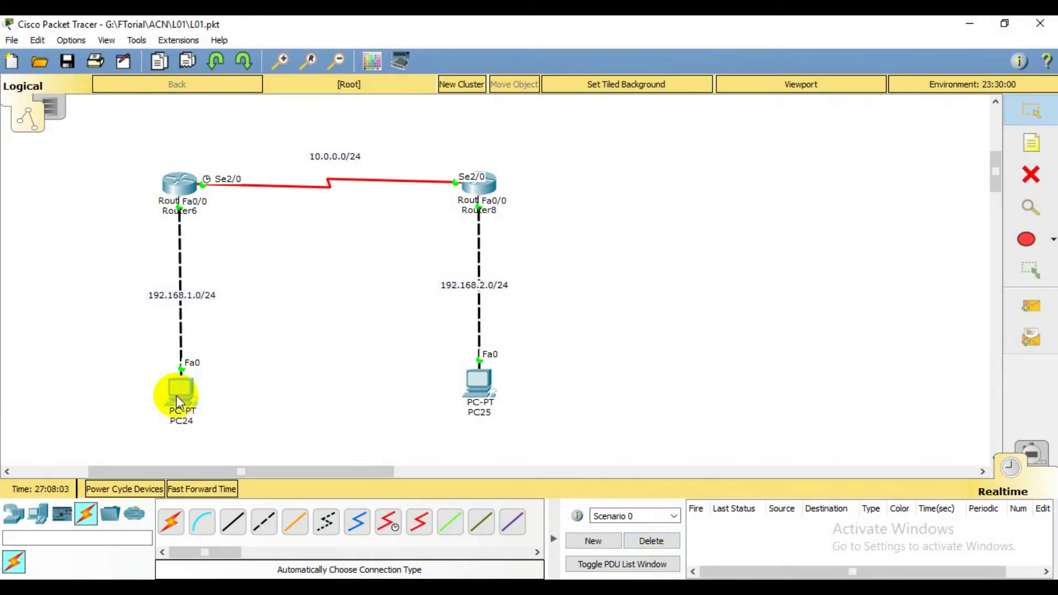
click(461, 398)
drag(445, 338, 635, 451)
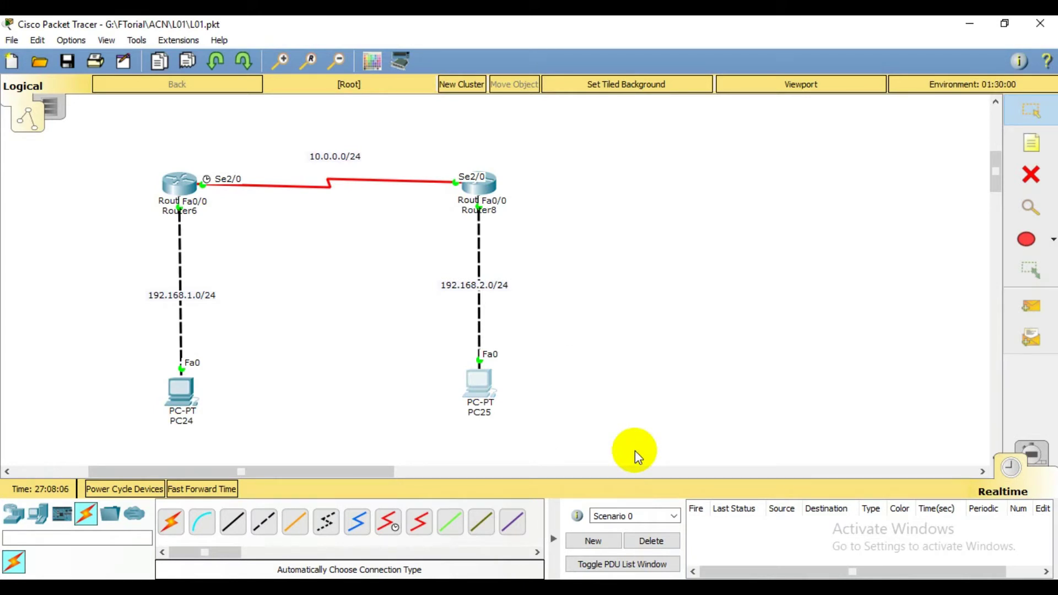
mouse_move(181, 179)
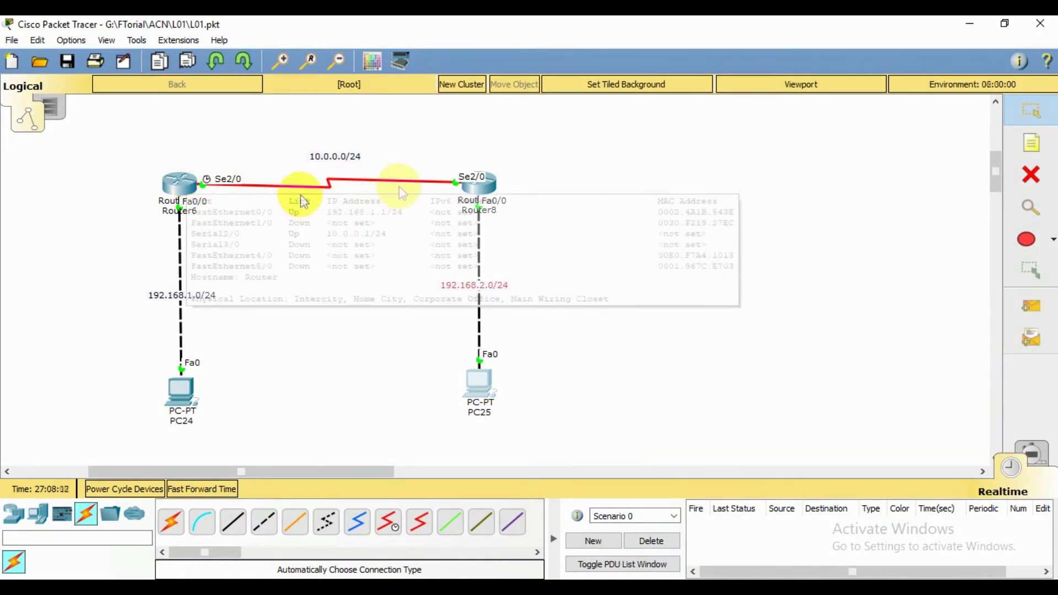
In Router6's CLI, exit interface mode and enter the ROUTER EIGRP 10 command.
click(180, 185)
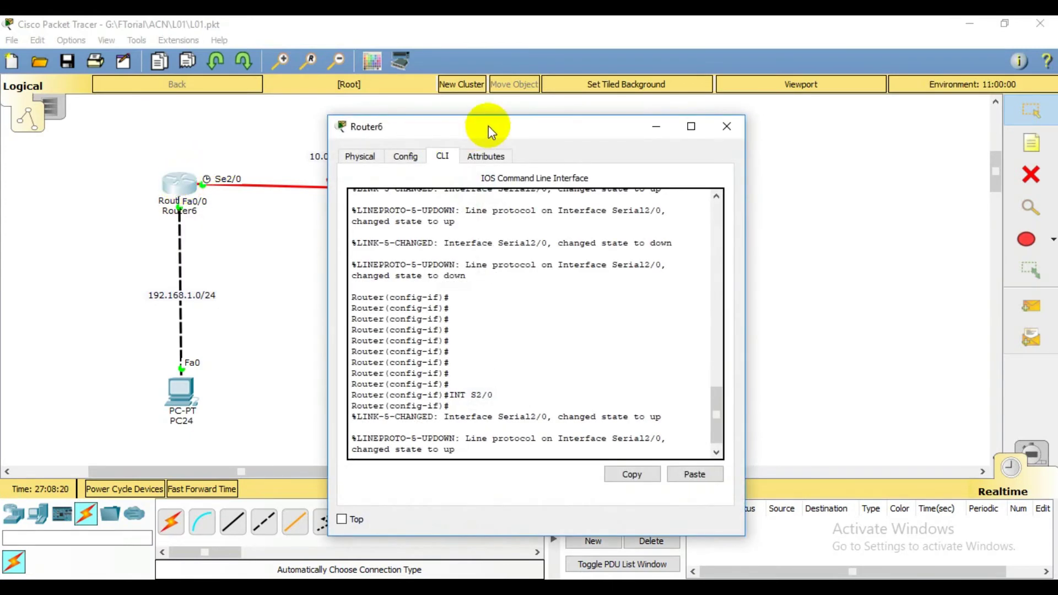
drag(488, 125, 727, 83)
key(Return)
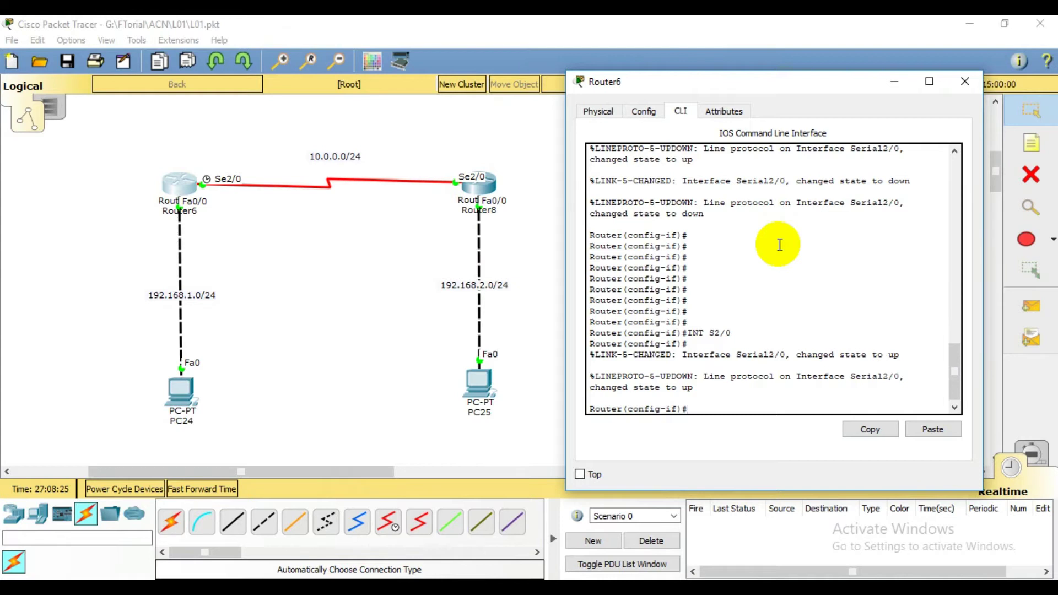
text(EX)
key(Return)
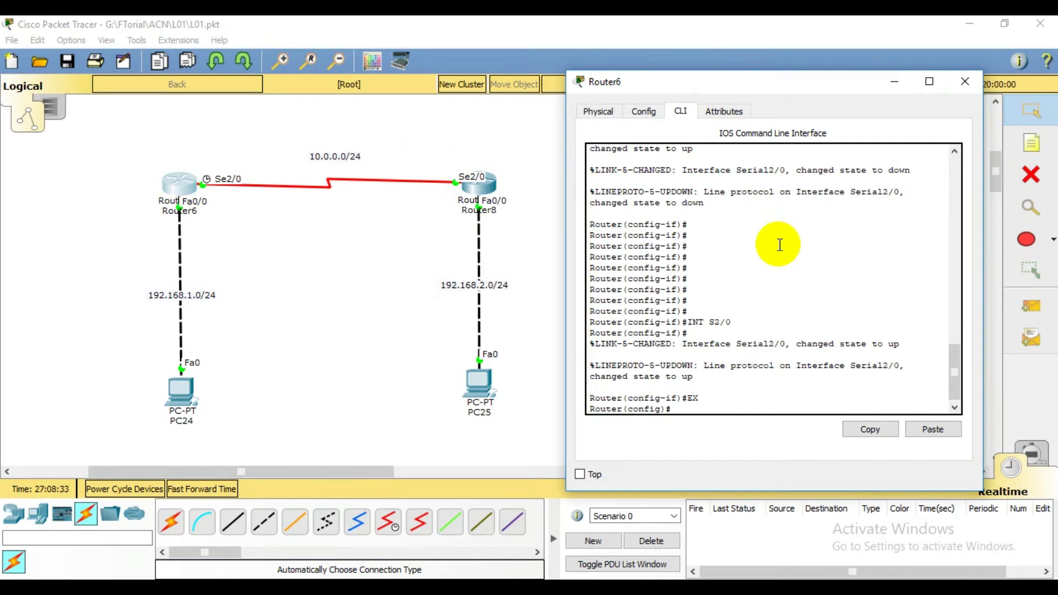
text(ROUTER)
text(EIGRP)
text(10)
Under Router6's EIGRP 10, advertise 192.168.1.0 (correcting the mask typo) and 10.0.0.0 with 255.255.255.0.
key(Return)
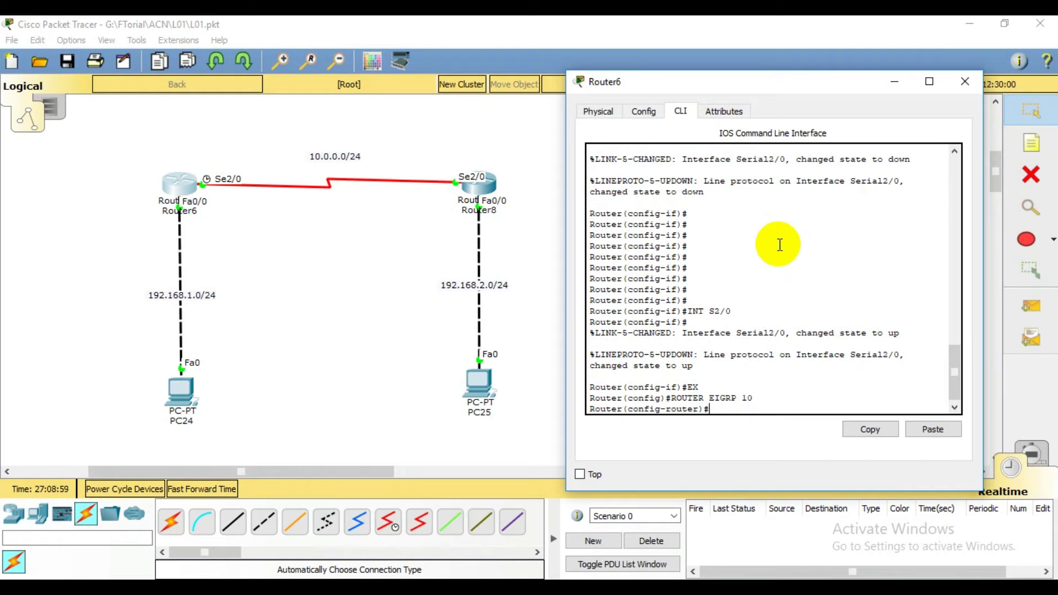
text(NET 192.168.1.0)
text(55.255.)
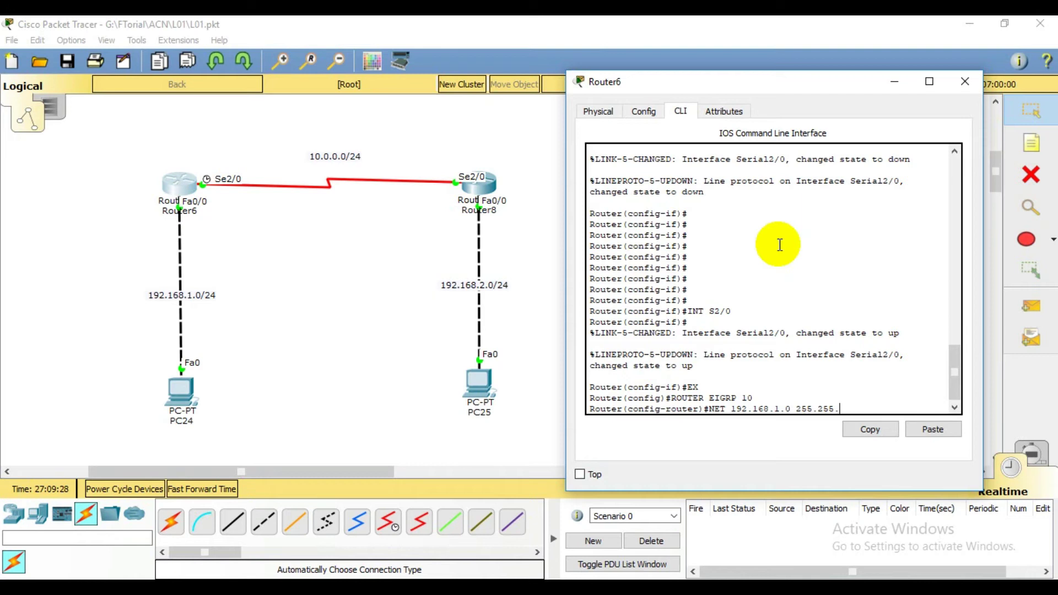
text(2255.0)
key(Return)
key(Up)
key(Left)
key(Left)
key(Left)
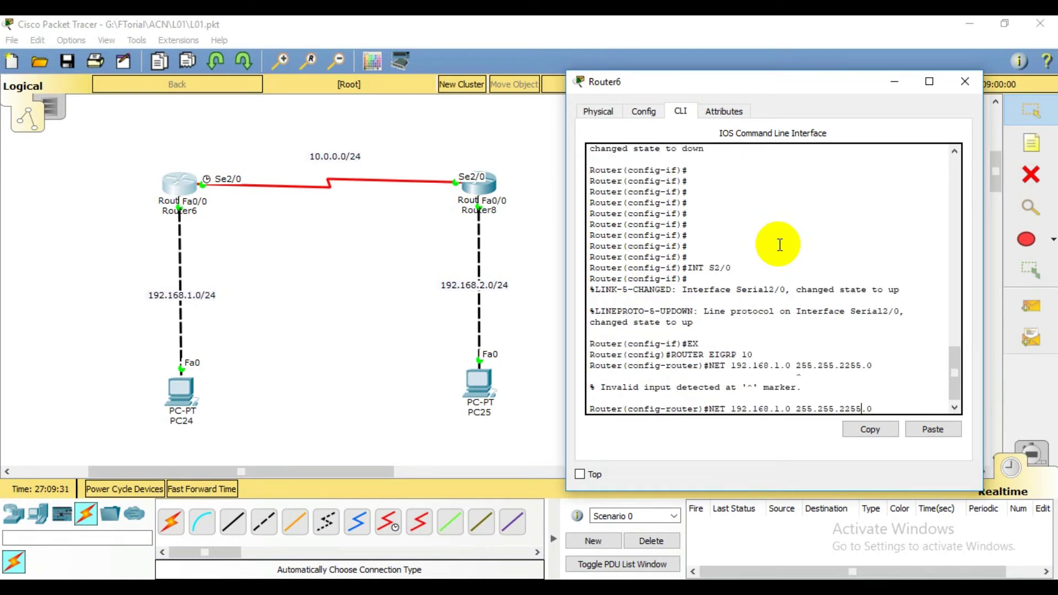
key(BackSpace)
key(Return)
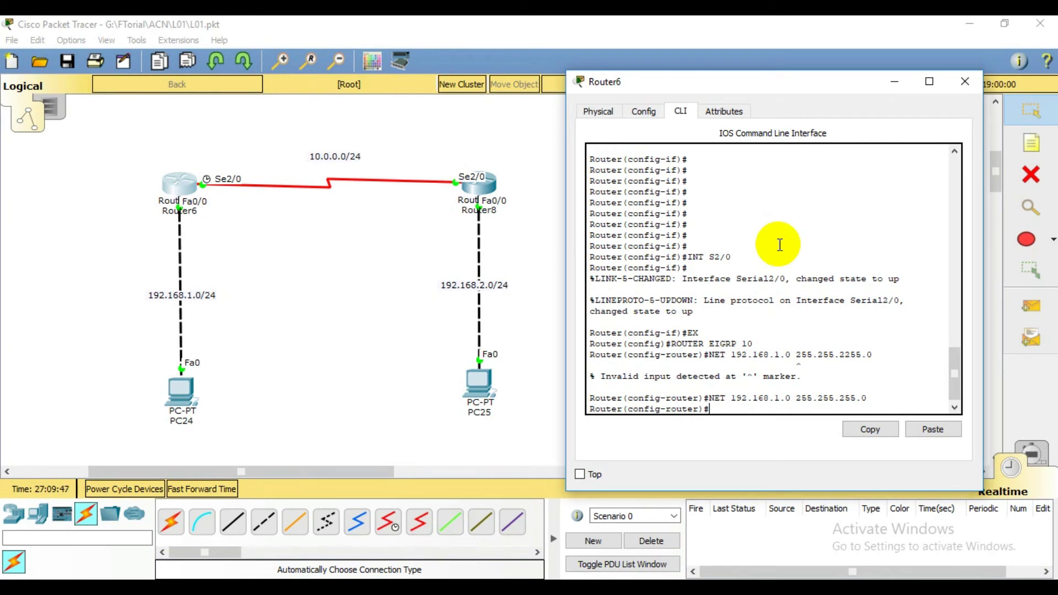
text(NET 10.0.0.0 255.255.255.)
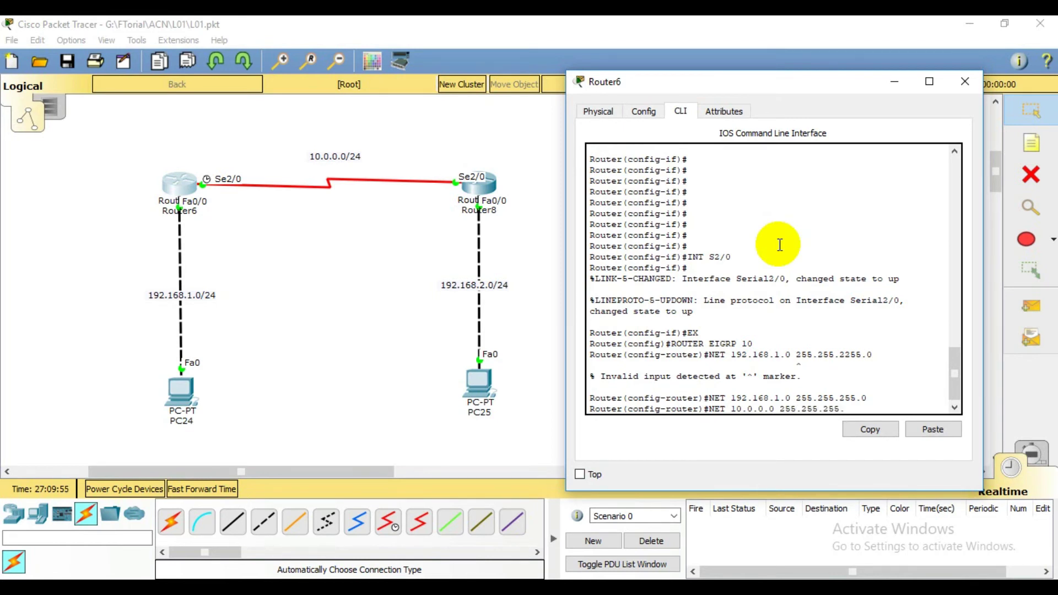
text(0)
key(Return)
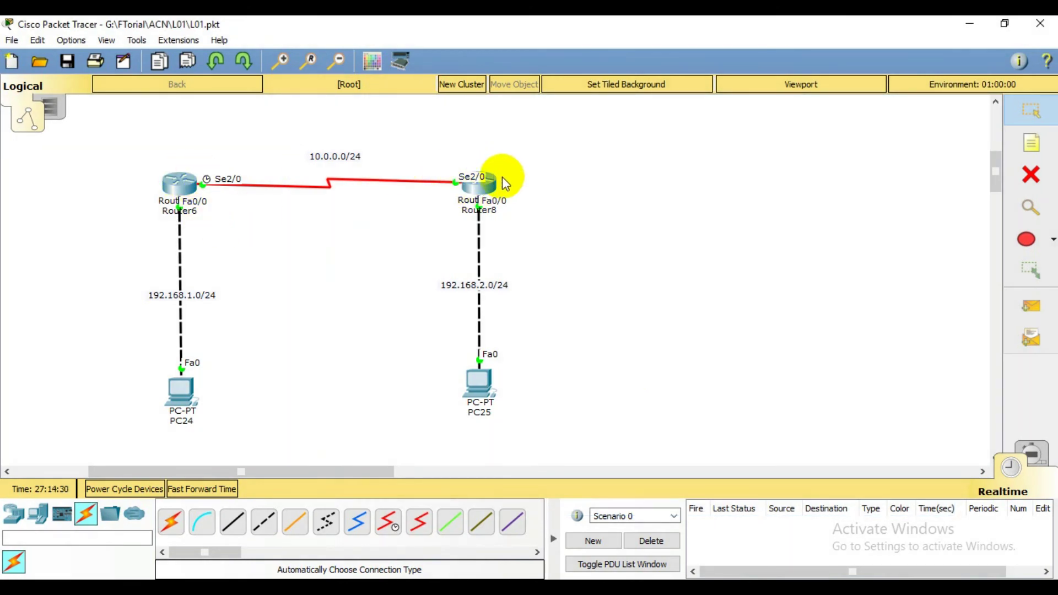
In Router8's CLI, return to global configuration and start EIGRP process 10.
click(493, 190)
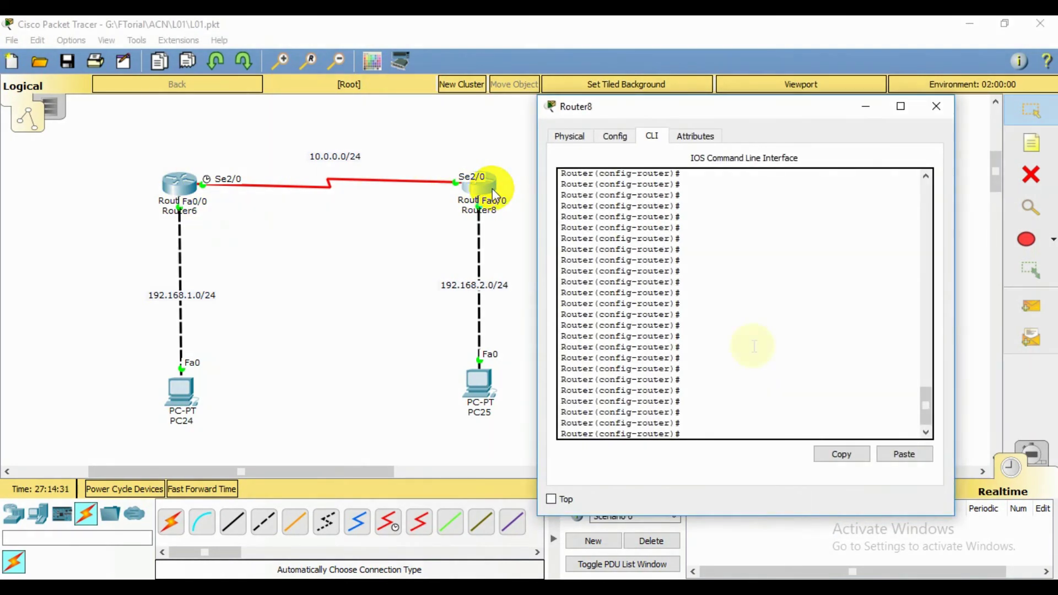
text(EX)
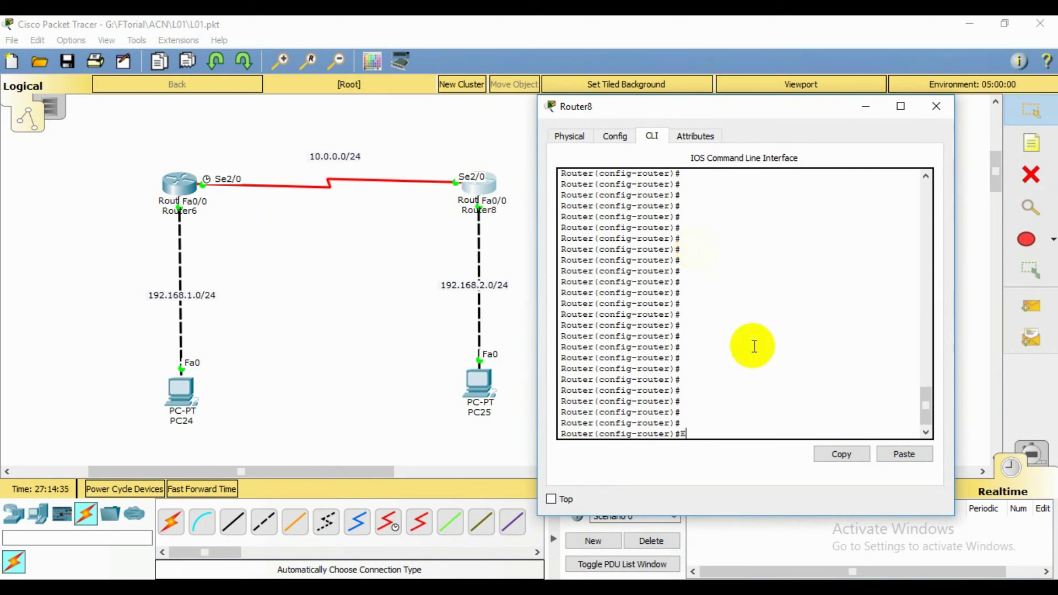
key(Return)
text(RO)
text(E 10)
key(Return)
Advertise networks 192.168.2.0 and 10.0.0.0 with mask 255.255.255.0 in Router8's EIGRP 10.
text(NET 192.168)
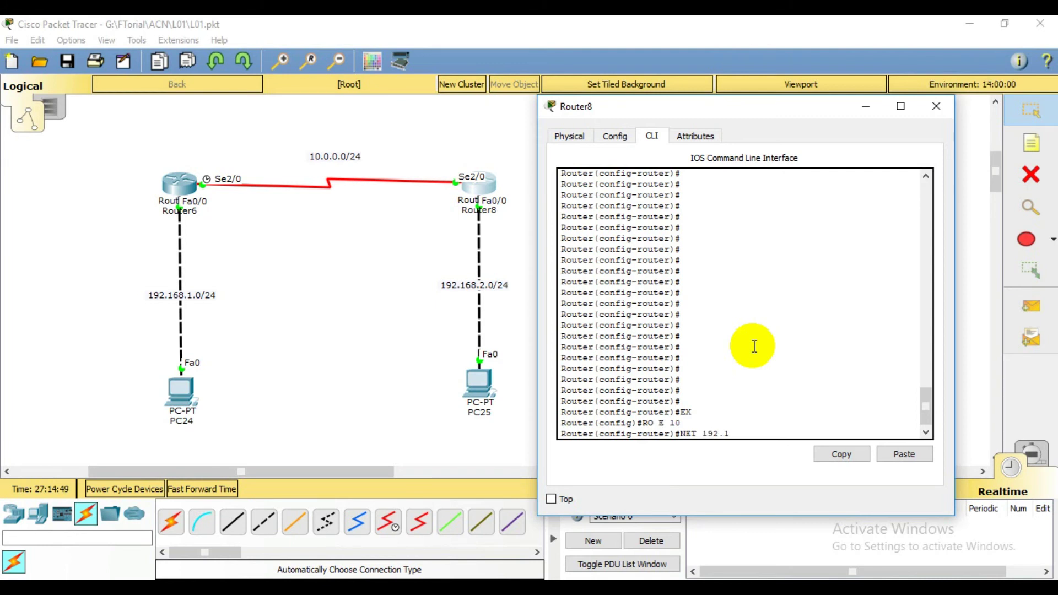
text(.2.0 255.255.255.0)
key(Return)
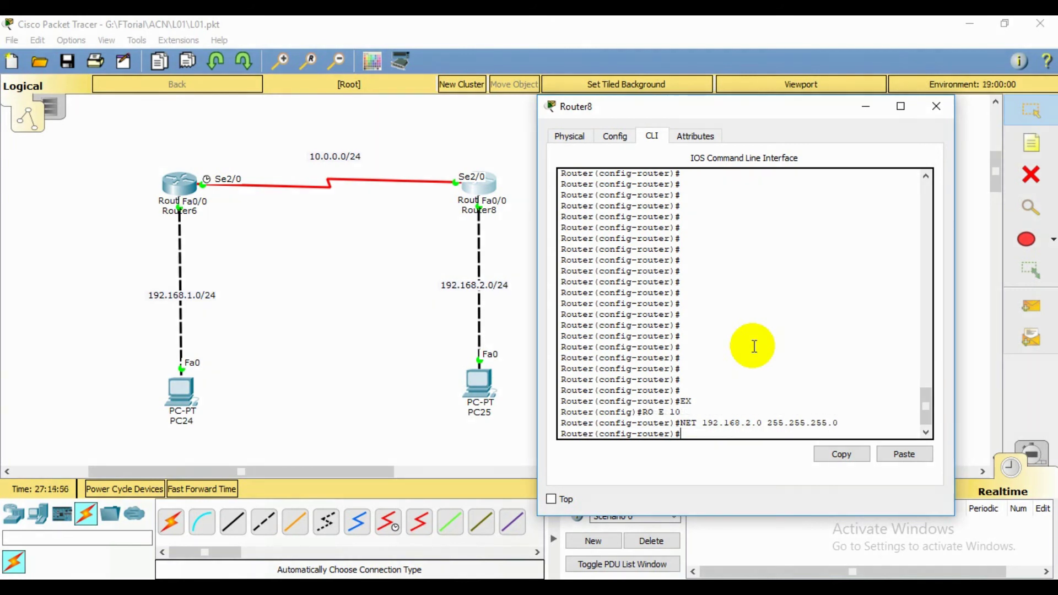
text(NET 10.0.0.0 255.255.255.0)
key(Return)
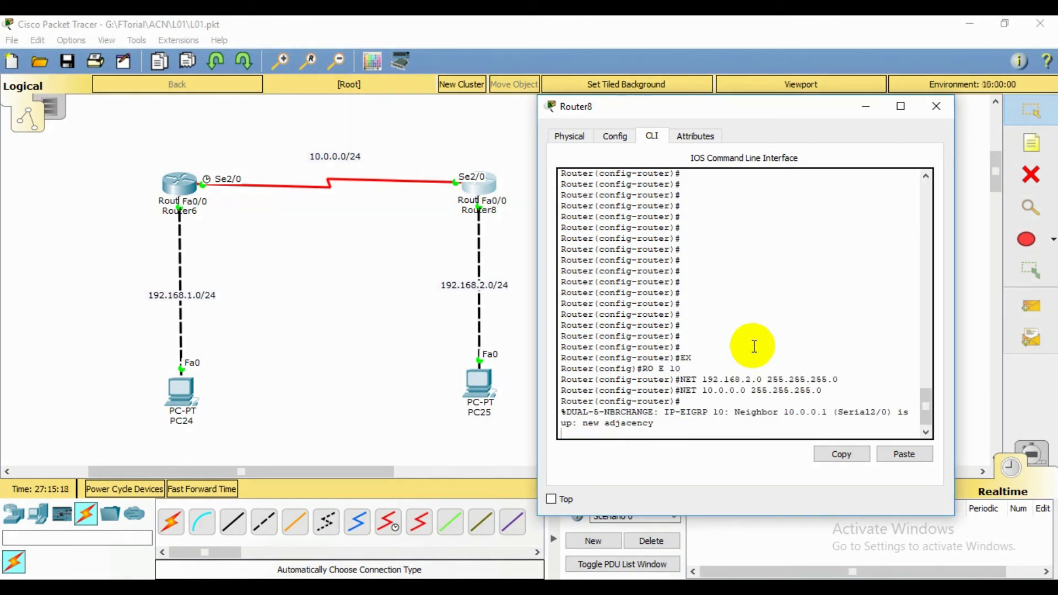
key(Return)
key(Up)
key(Return)
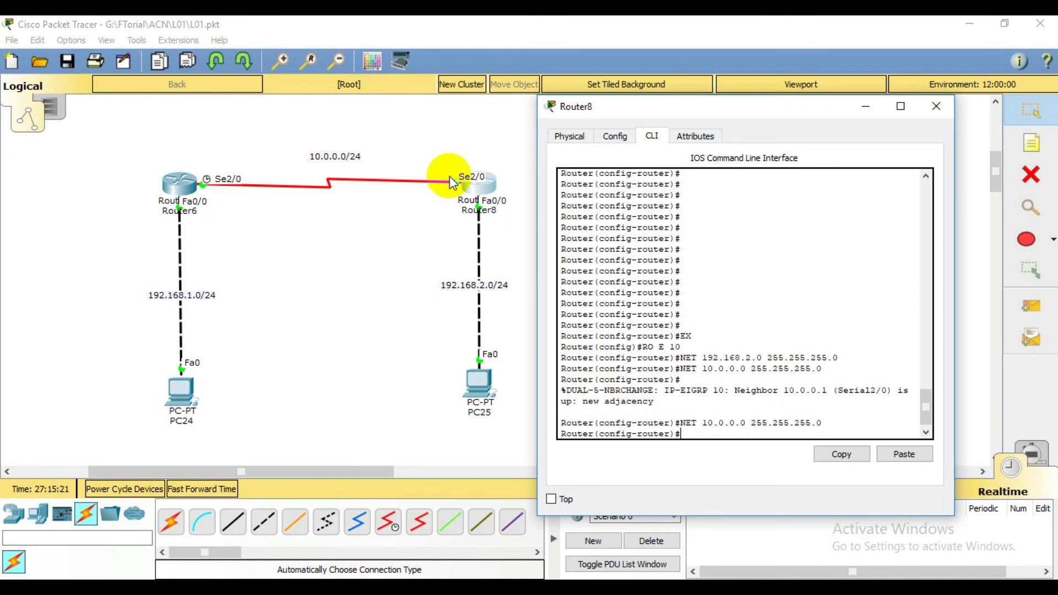
Send simple PDU pings from PC24 to PC25 and twice from PC25 to PC24, all successful.
click(1031, 306)
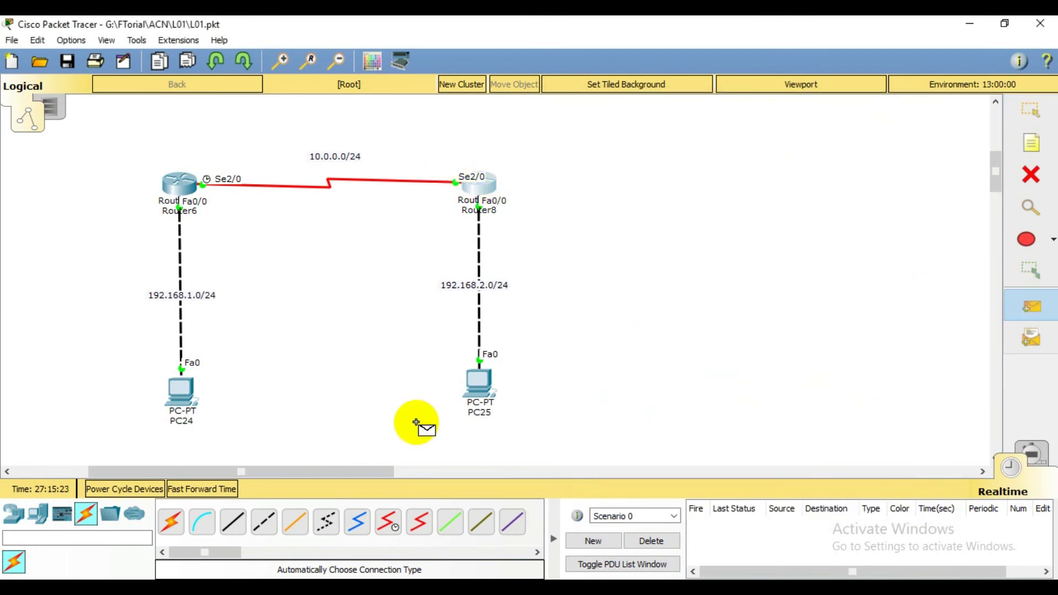
click(181, 389)
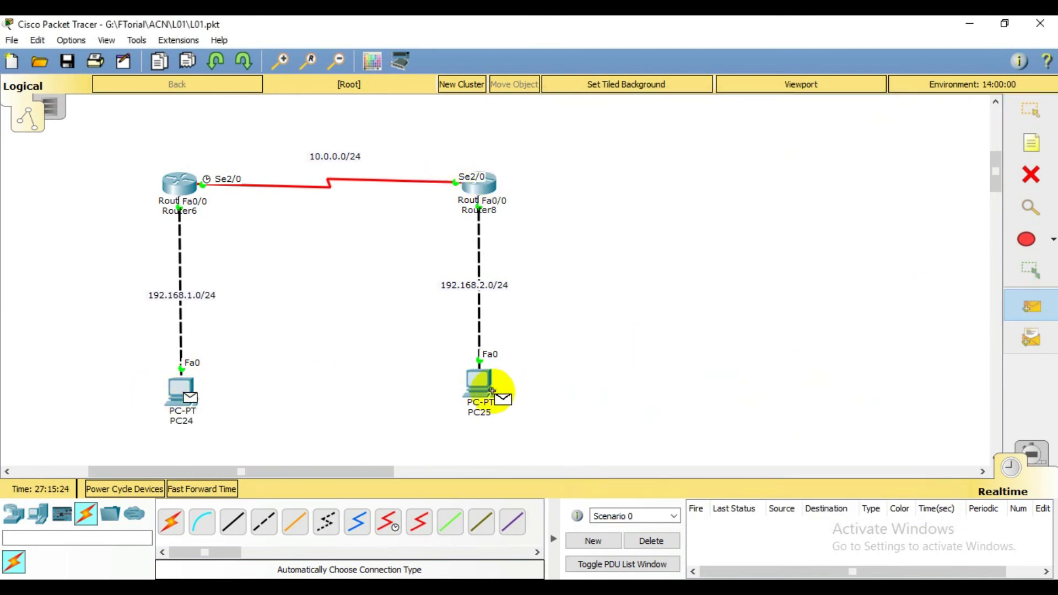
click(479, 384)
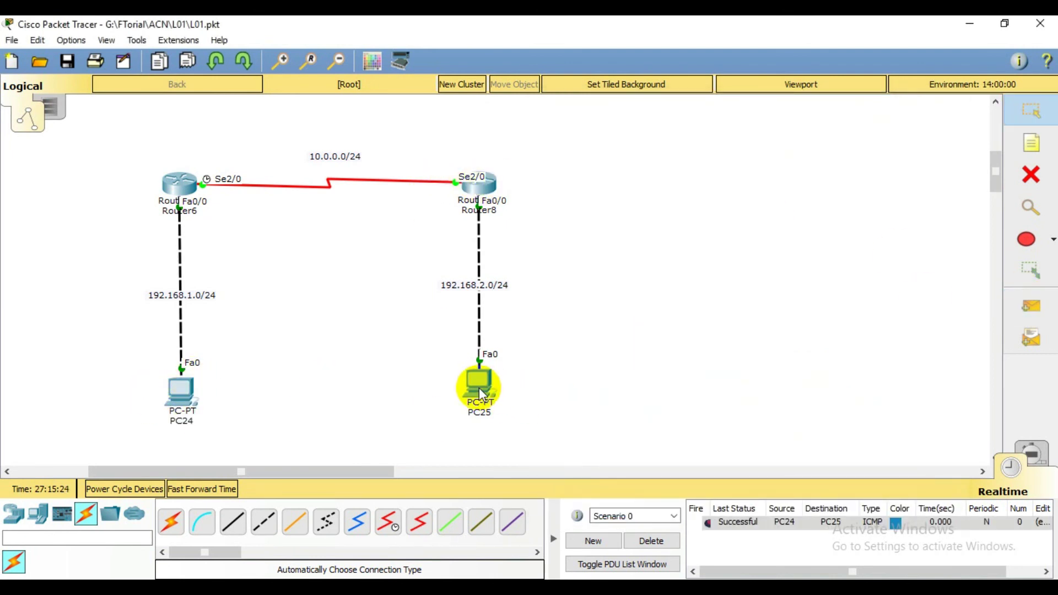
click(1029, 303)
click(478, 380)
click(180, 390)
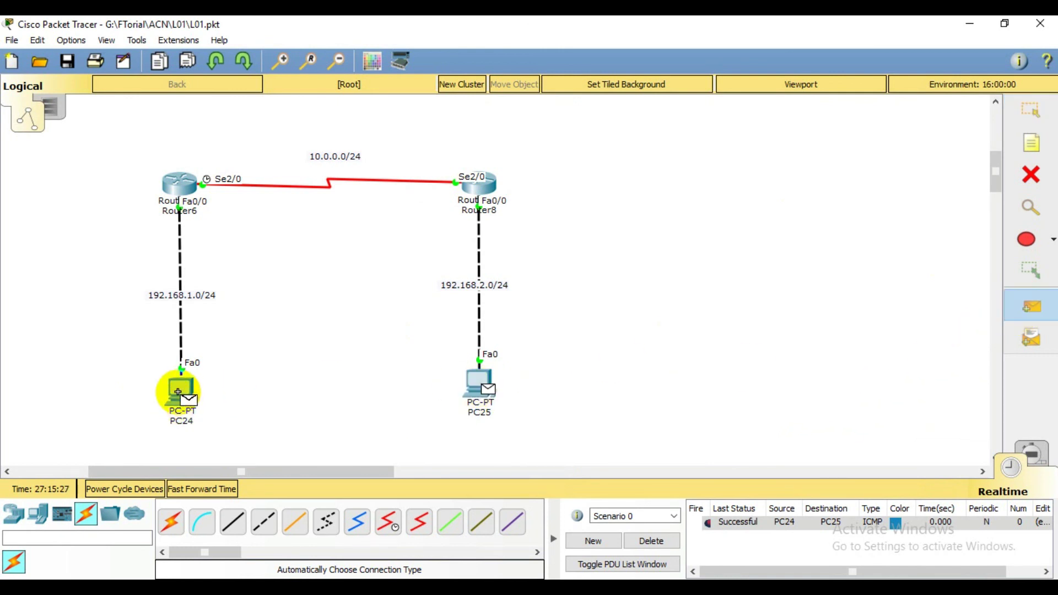
click(1051, 301)
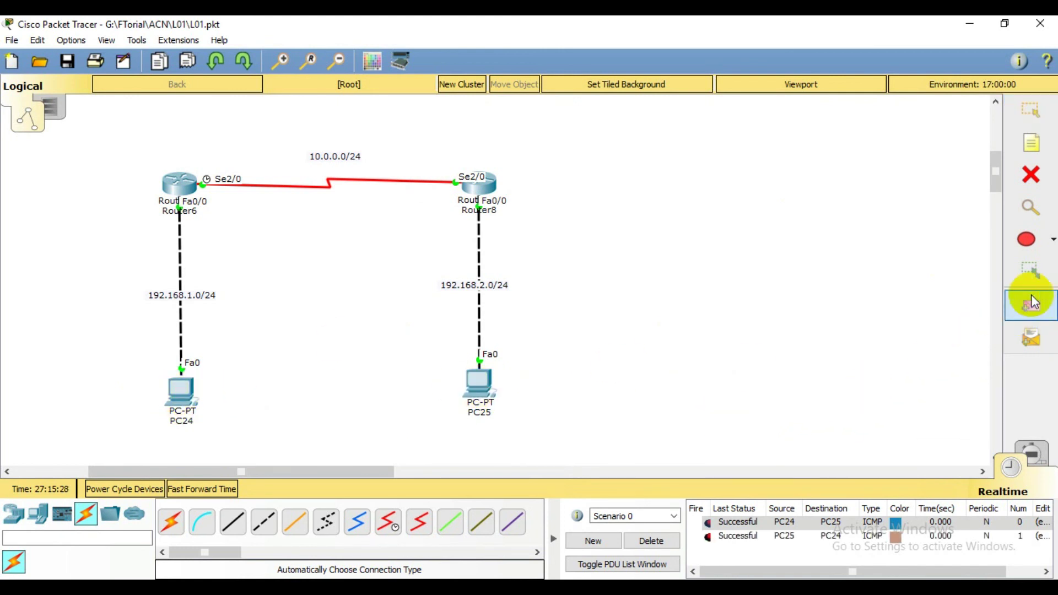
click(480, 380)
click(179, 393)
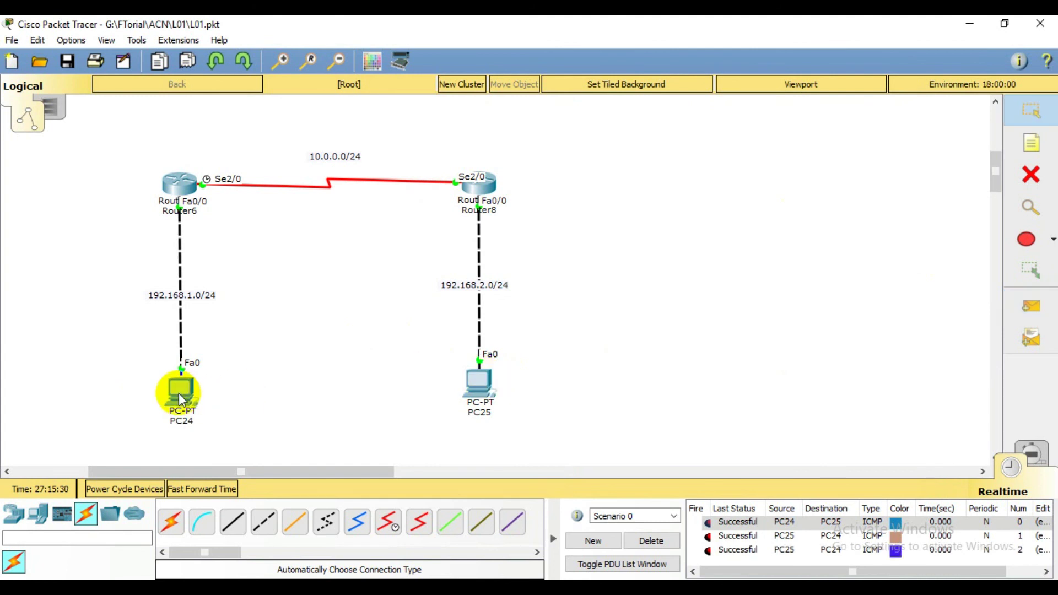